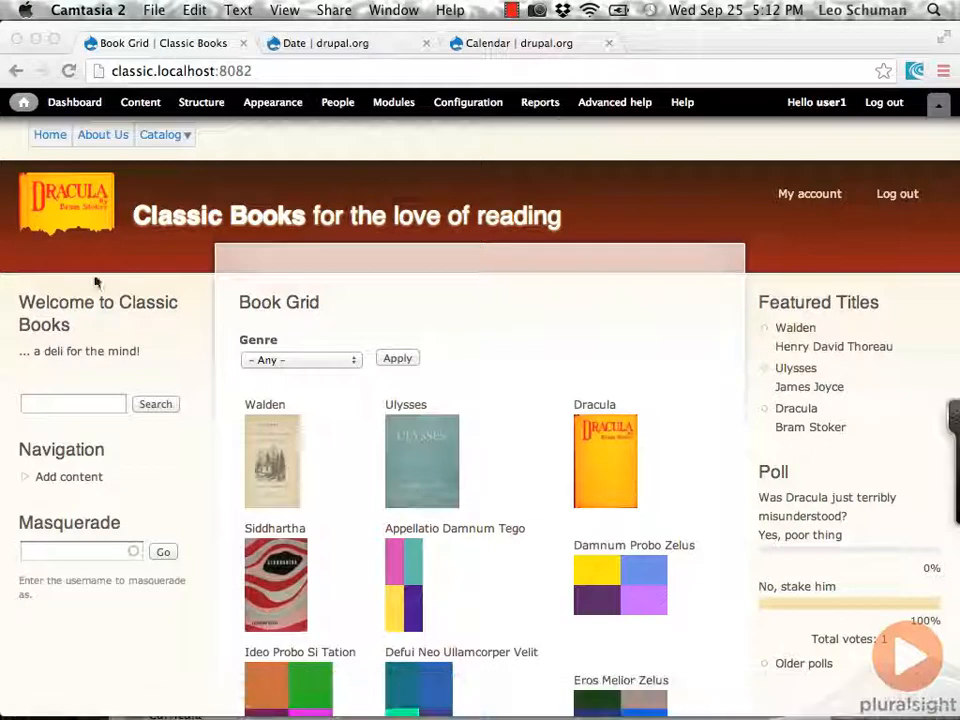
Copy the download link address of the recommended 7.x-2.6 tar.gz release from the Date project page on drupal.org.
left_click(380, 45)
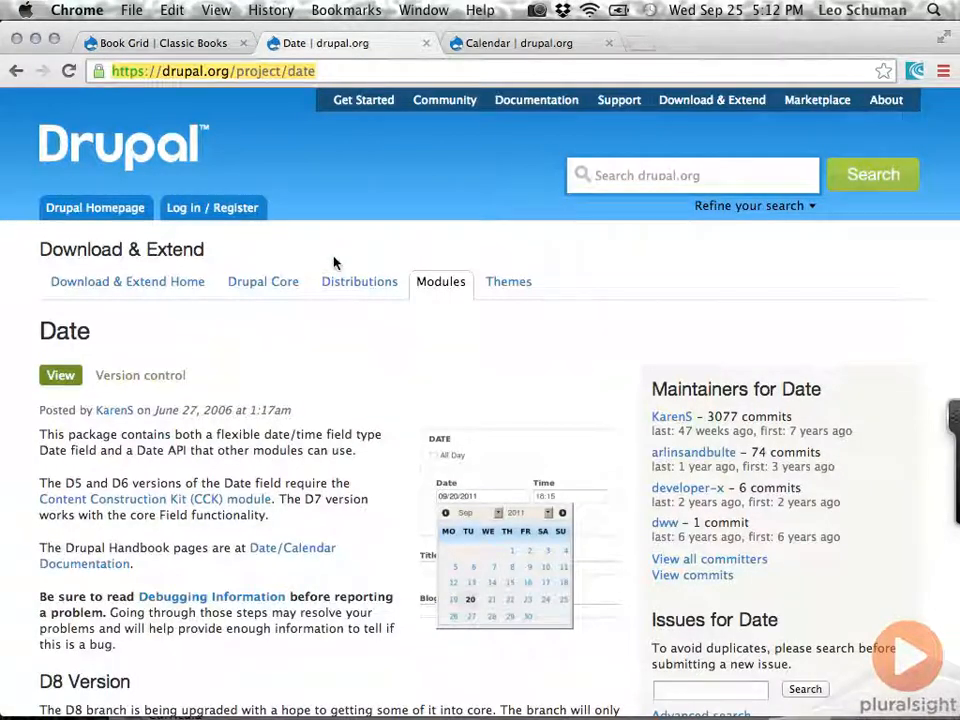
scroll(326, 319, "down", 5)
scroll(326, 319, "down", 8)
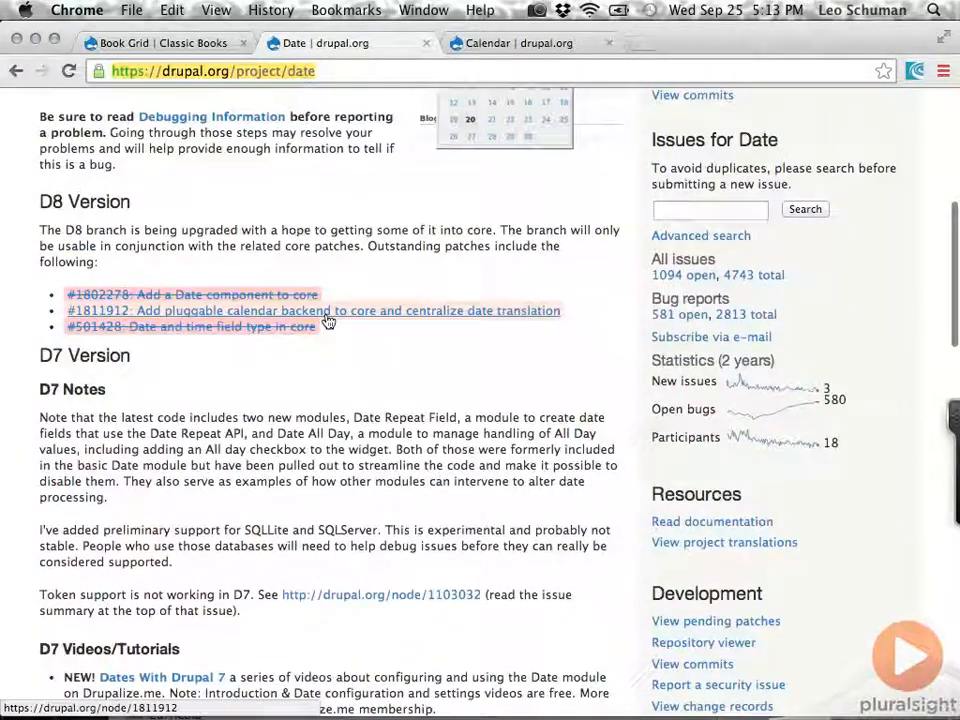
scroll(326, 314, "down", 5)
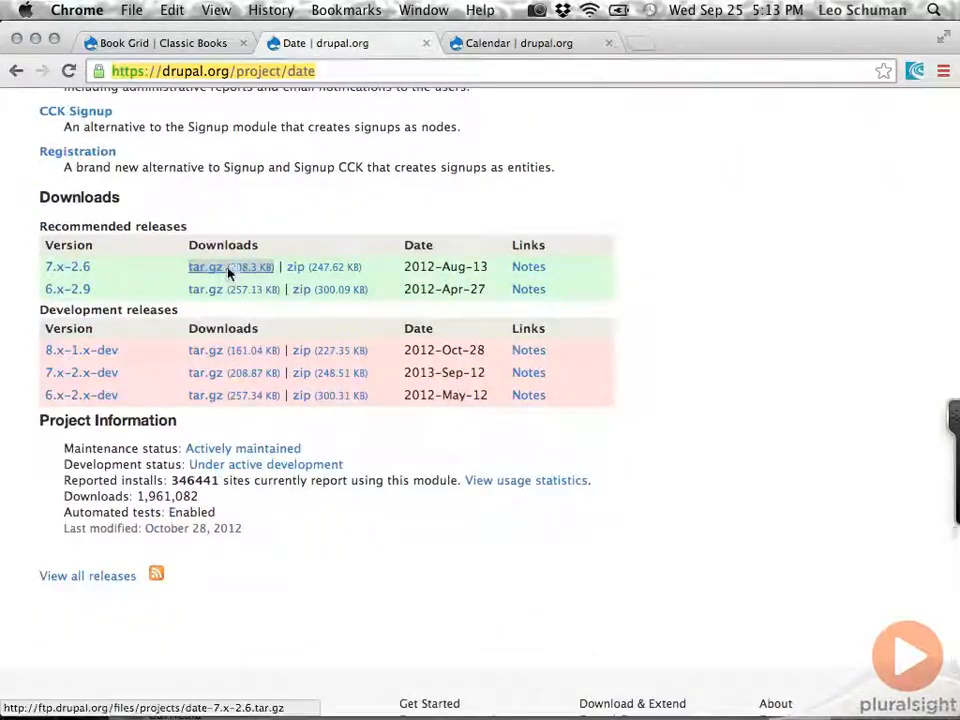
right_click(229, 271)
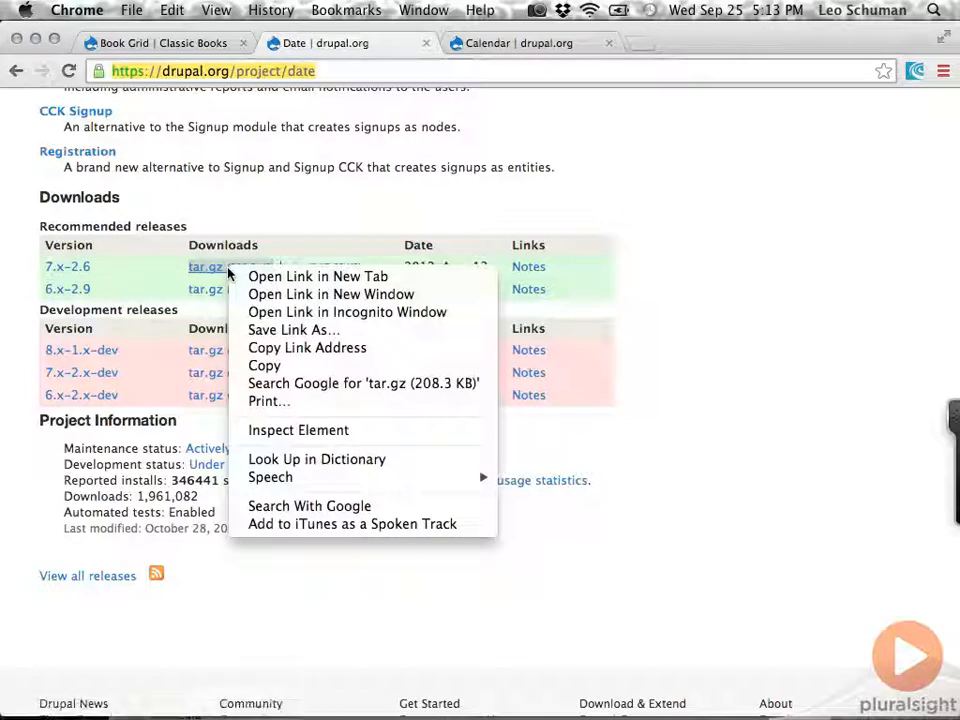
left_click(364, 349)
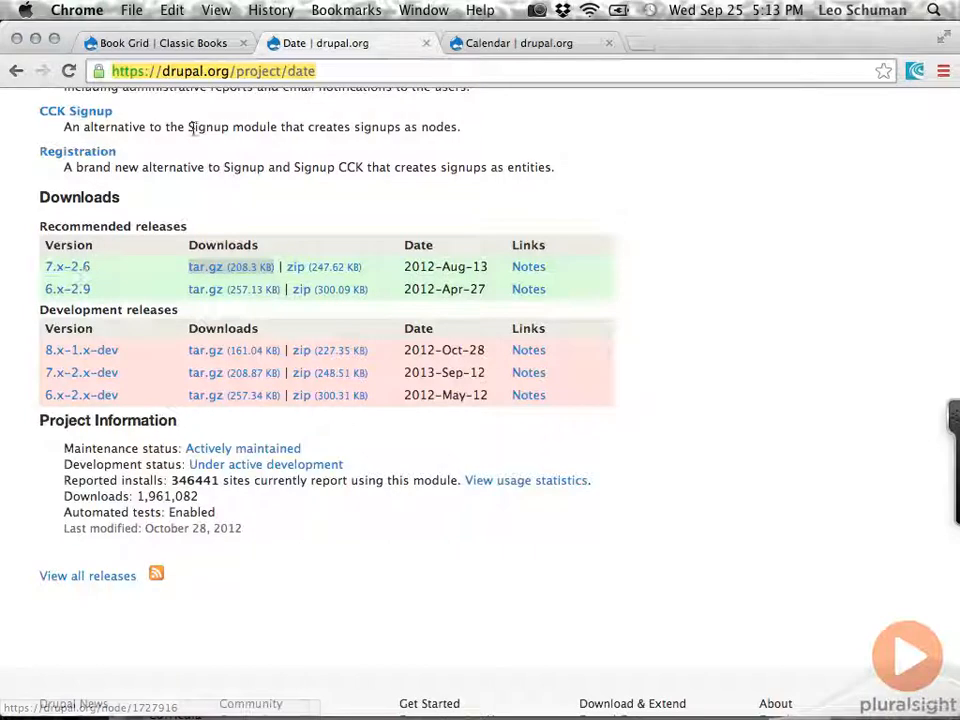
left_click(197, 43)
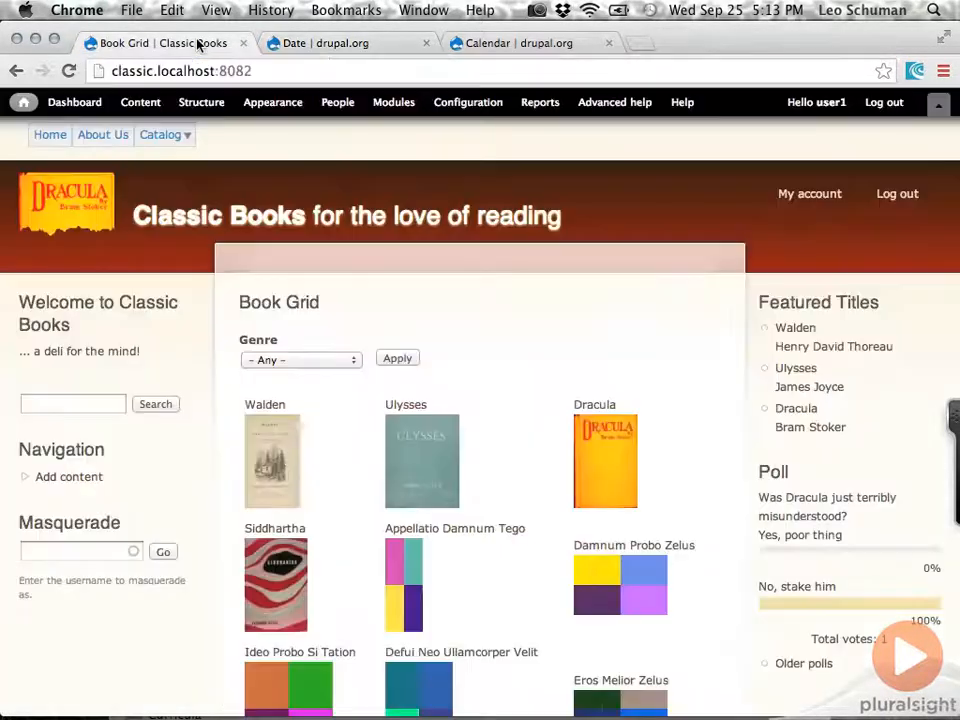
left_click(401, 103)
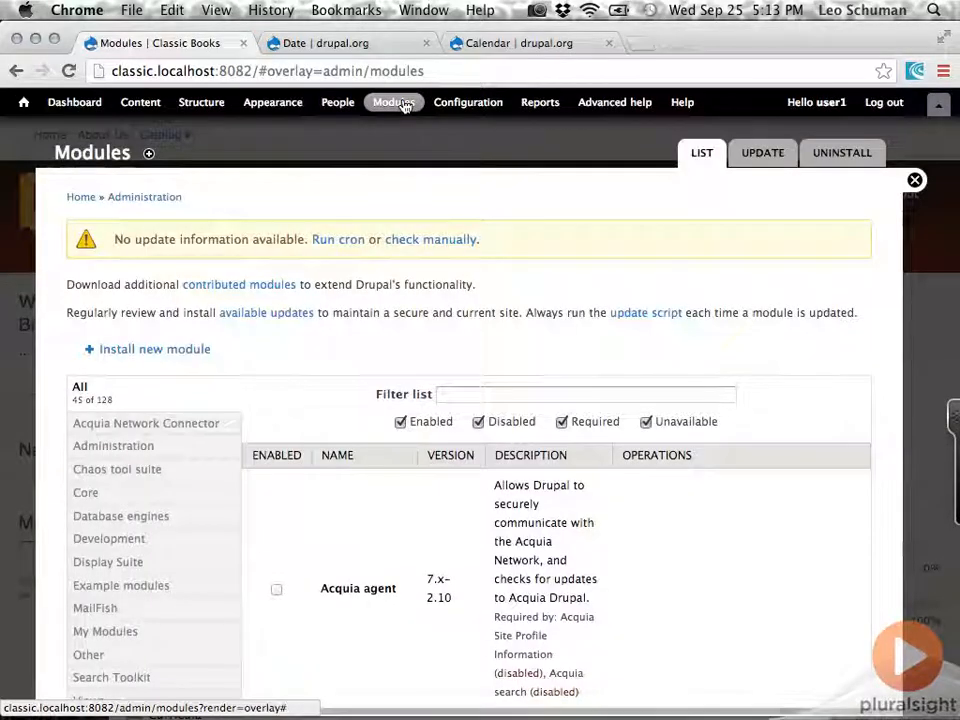
left_click(203, 349)
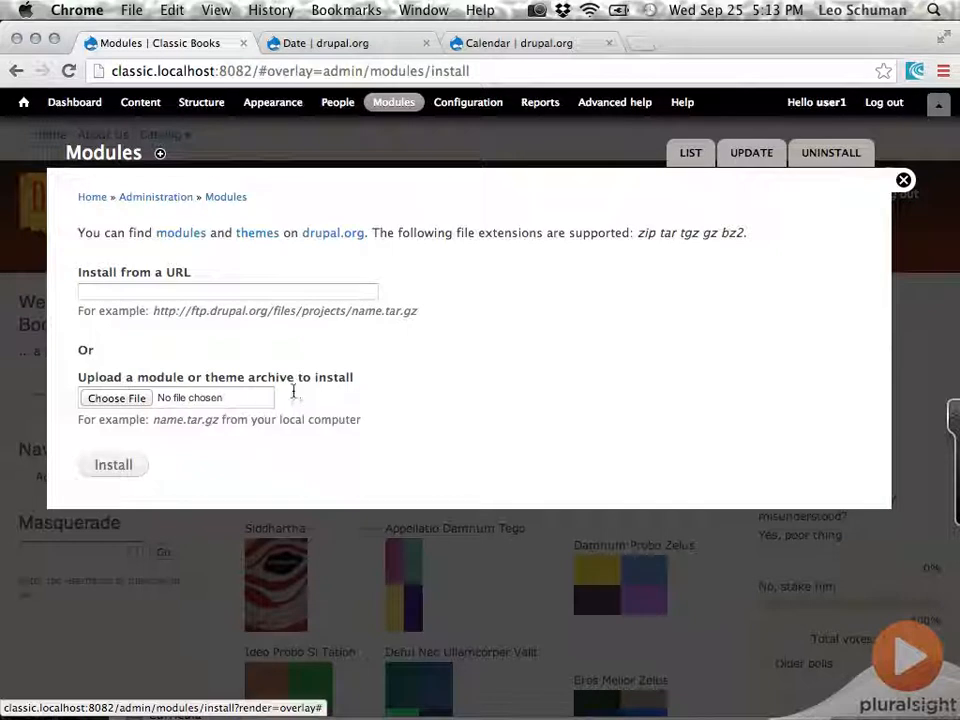
left_click(309, 291)
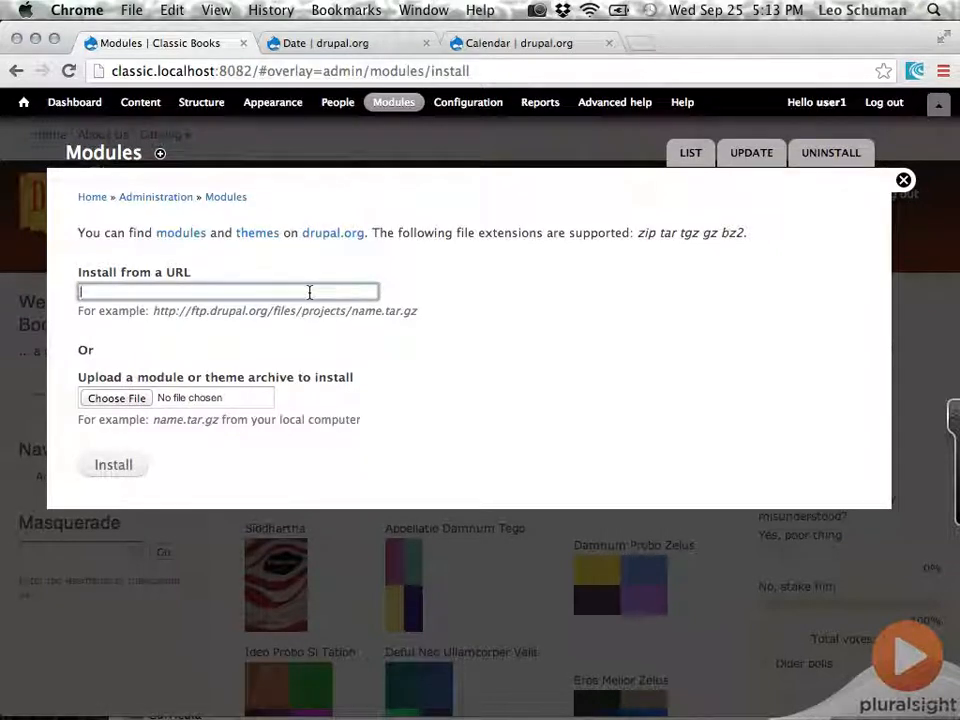
key("super+v")
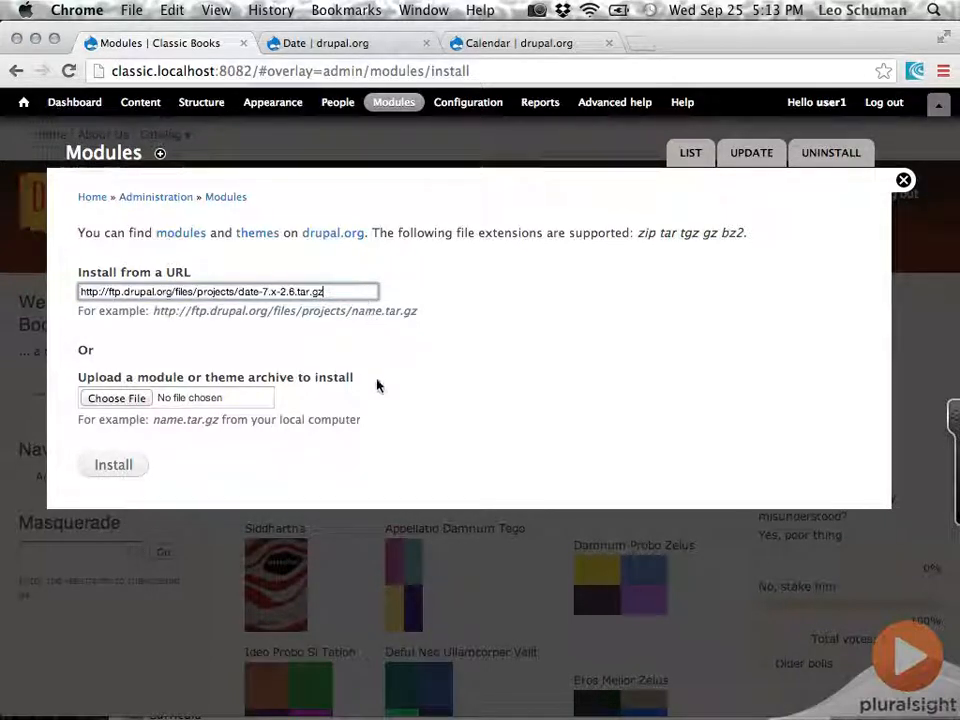
left_click(131, 466)
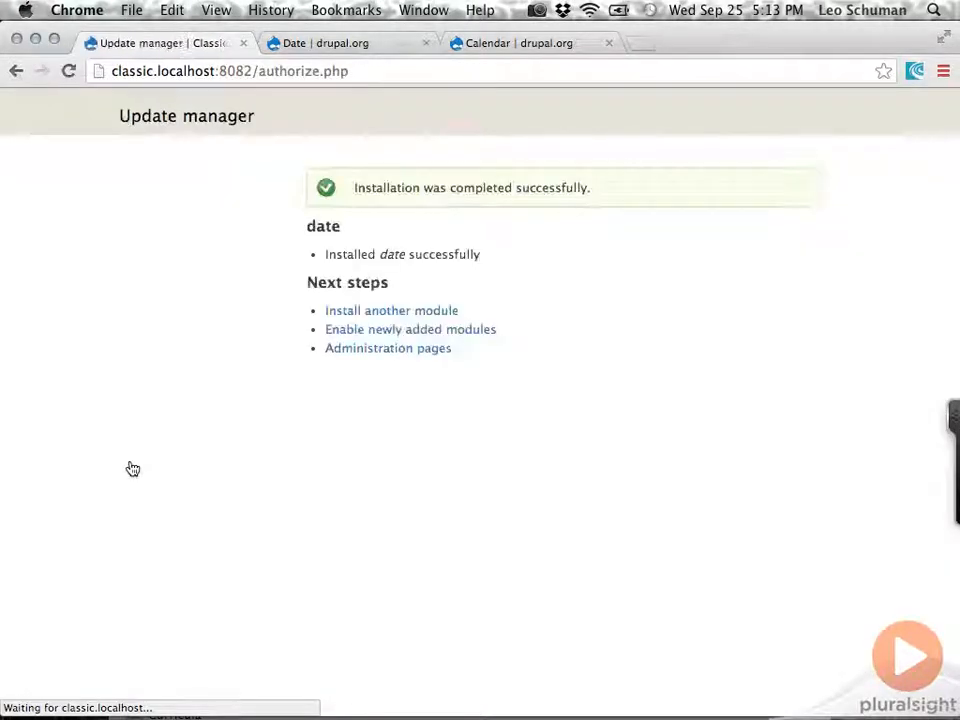
Open the form for installing another module and copy the Calendar project's 7.x-3.4 tar.gz link address from drupal.org.
left_click(363, 318)
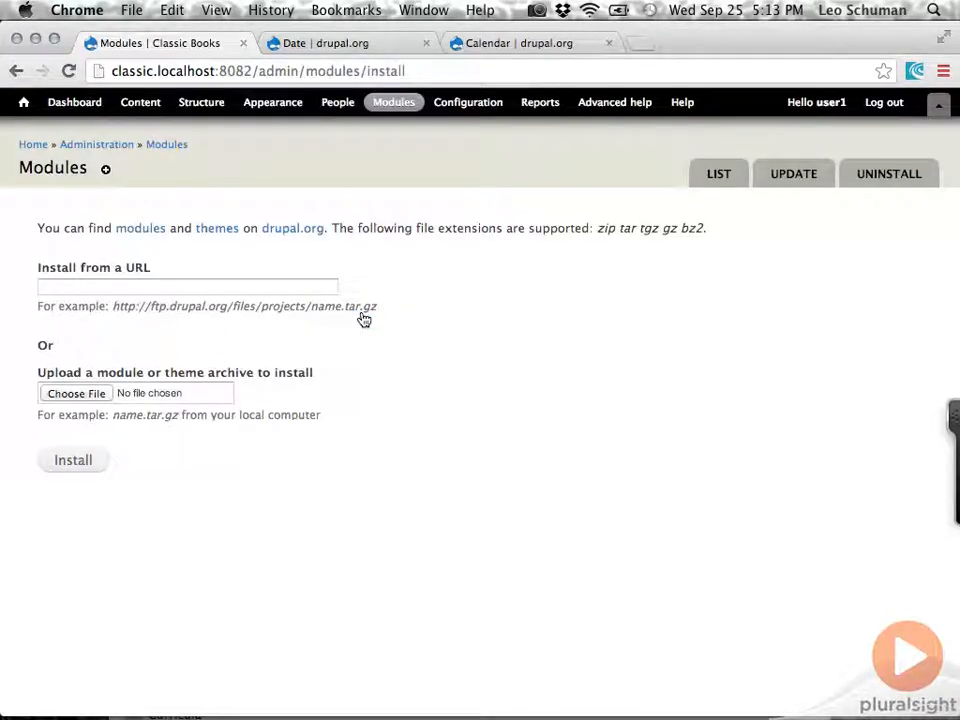
left_click(514, 43)
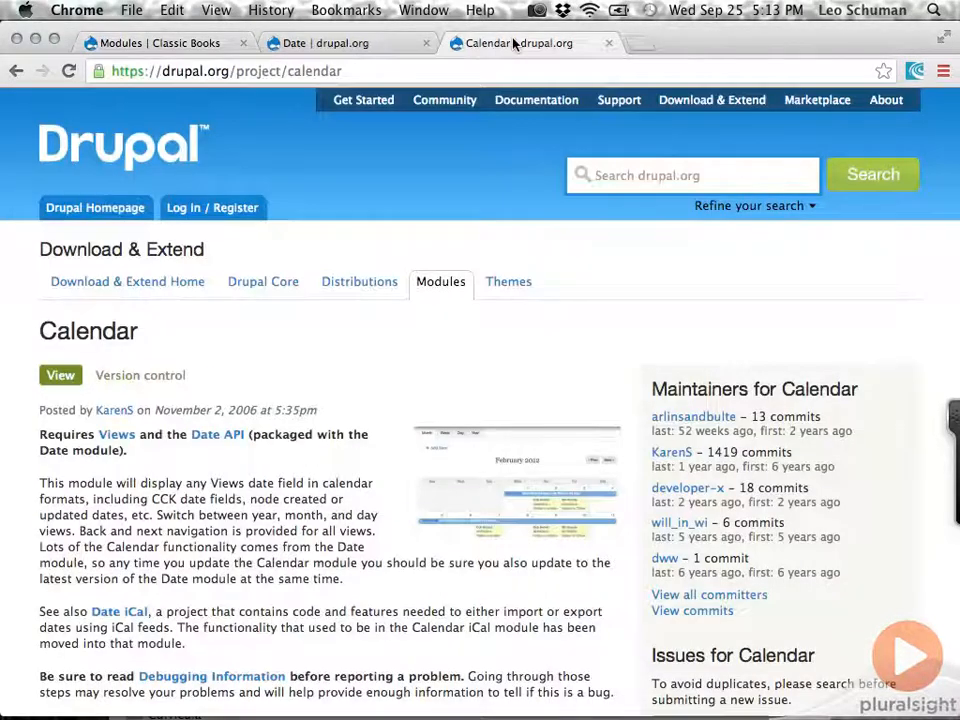
scroll(278, 379, "down", 20)
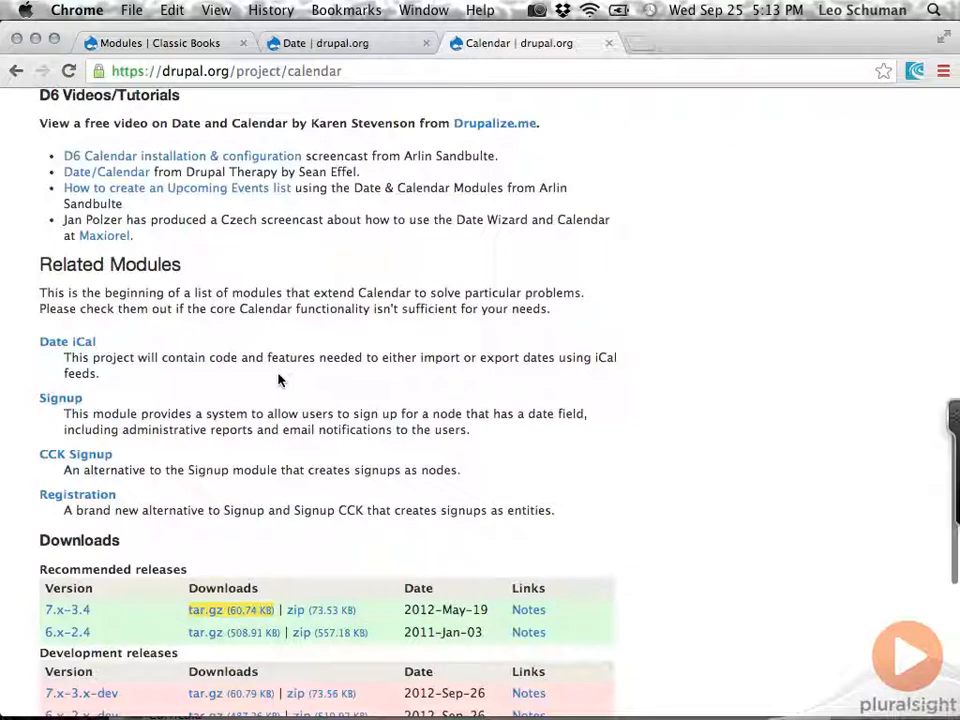
scroll(278, 379, "down", 2)
right_click(230, 421)
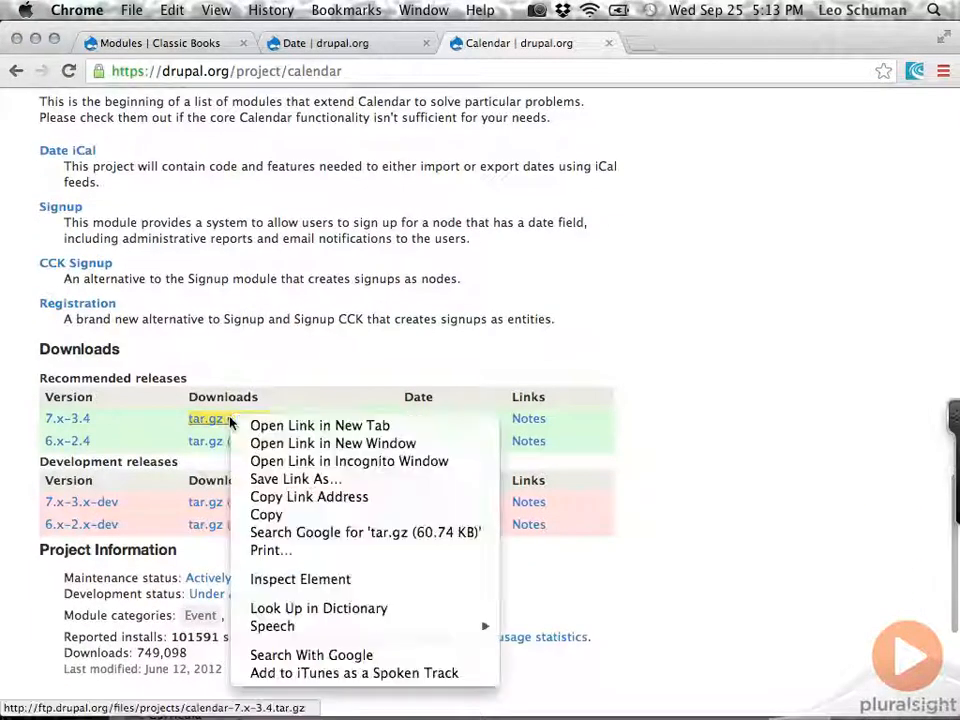
left_click(257, 497)
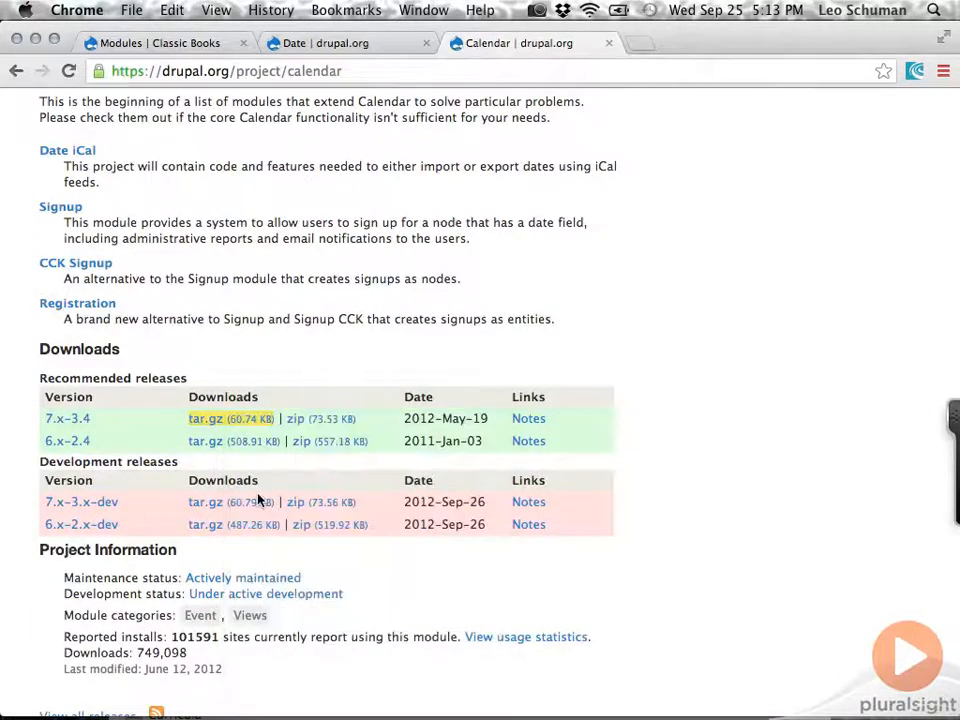
left_click(212, 43)
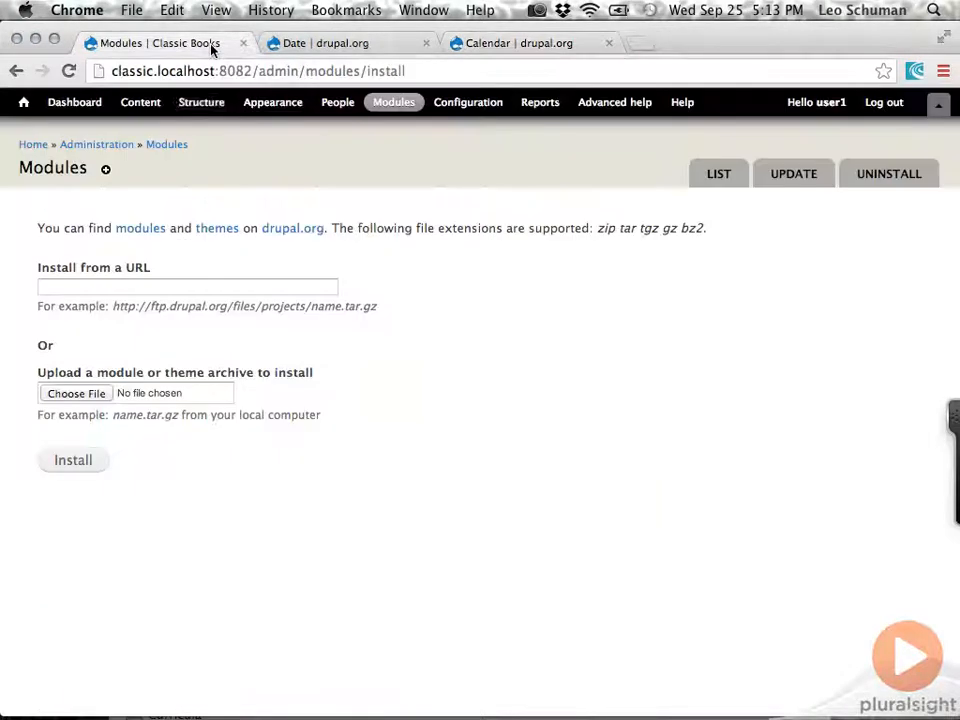
left_click(218, 286)
key("super+v")
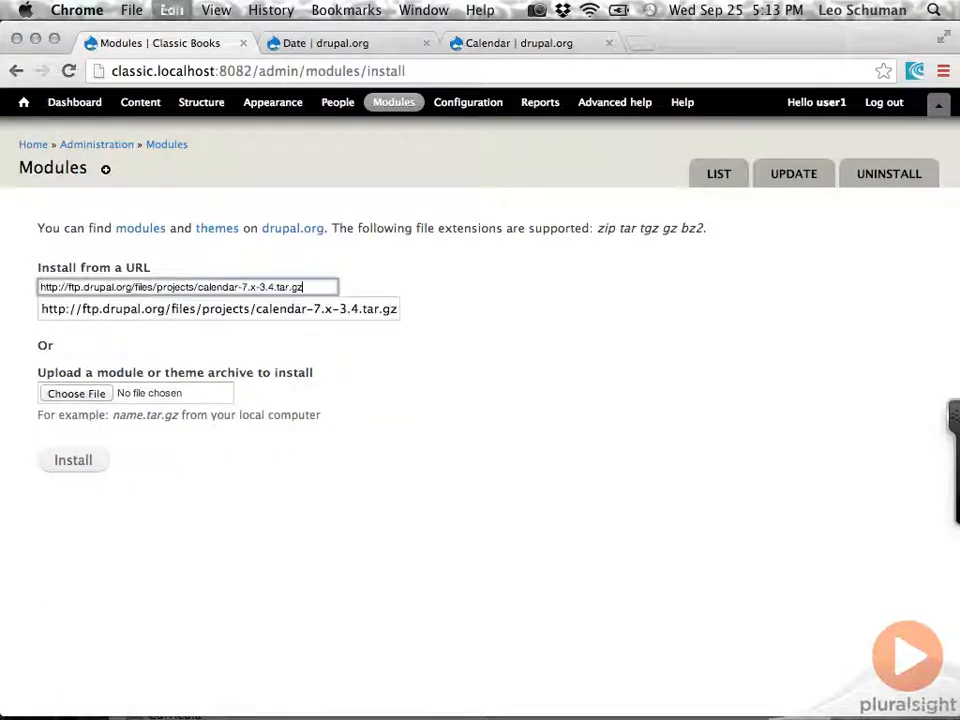
left_click(262, 310)
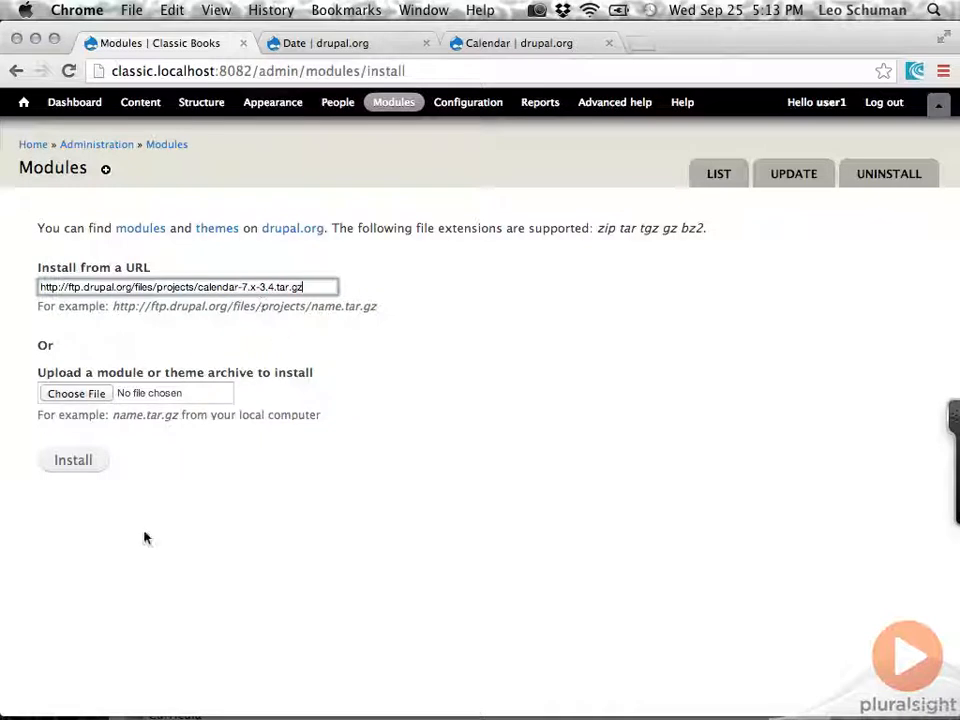
left_click(78, 470)
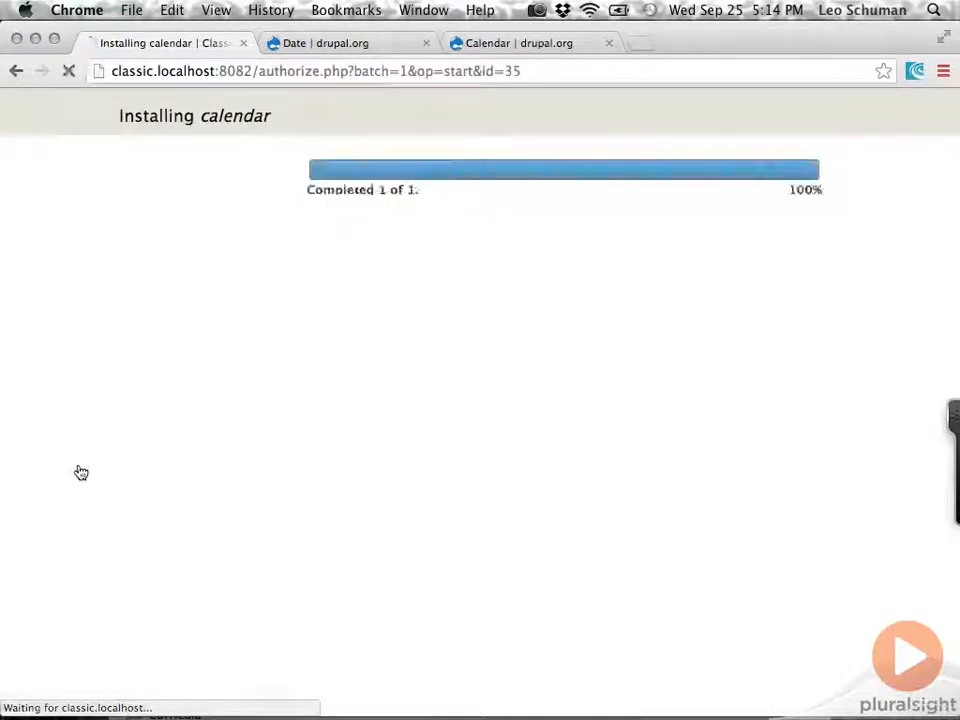
Filter the site's module list by "calendar", enable the Calendar module and save the configuration.
left_click(340, 332)
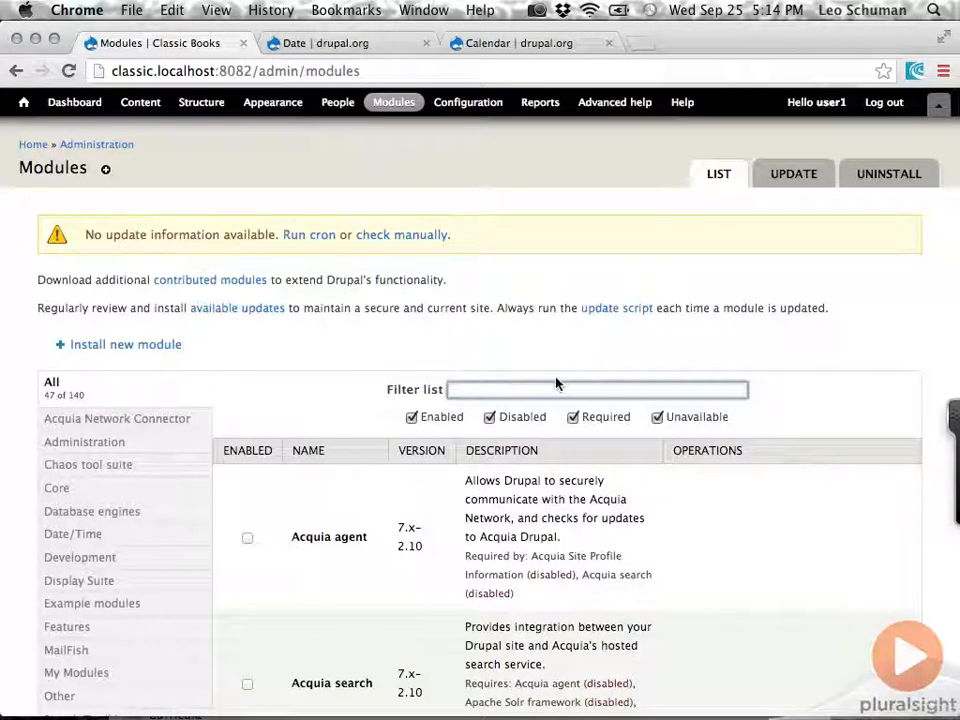
left_click(556, 385)
type("calendar")
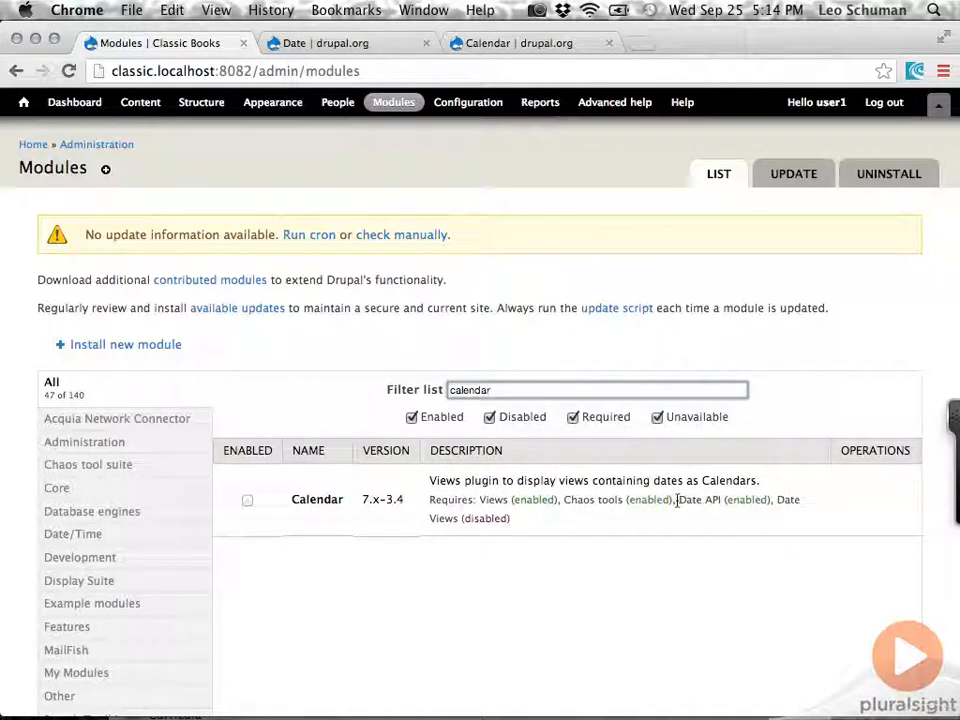
left_click_drag(678, 500, 720, 501)
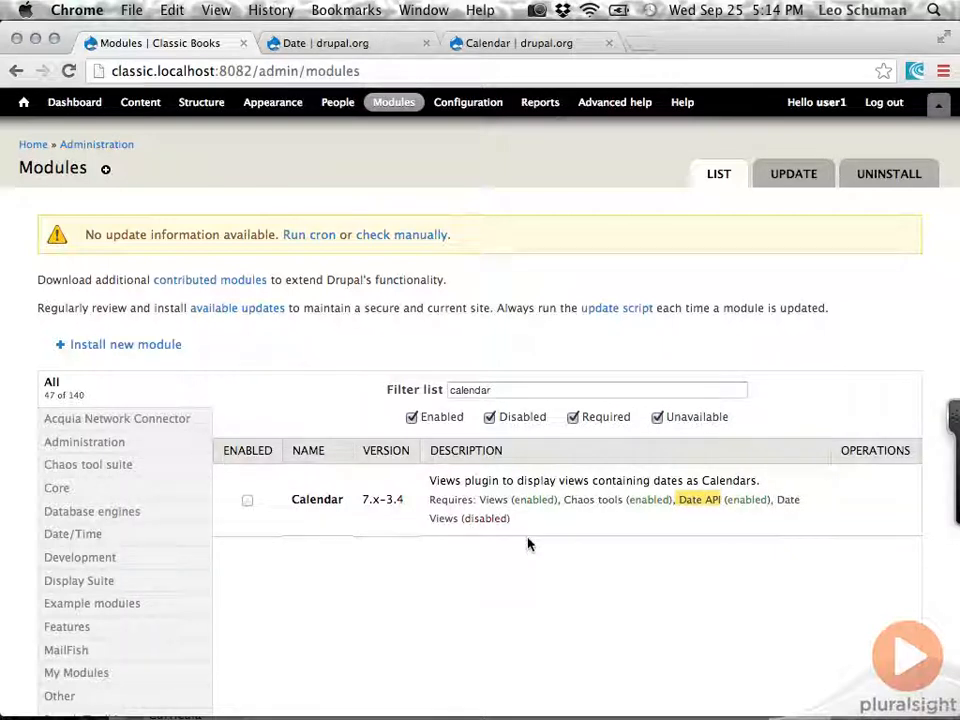
left_click(247, 501)
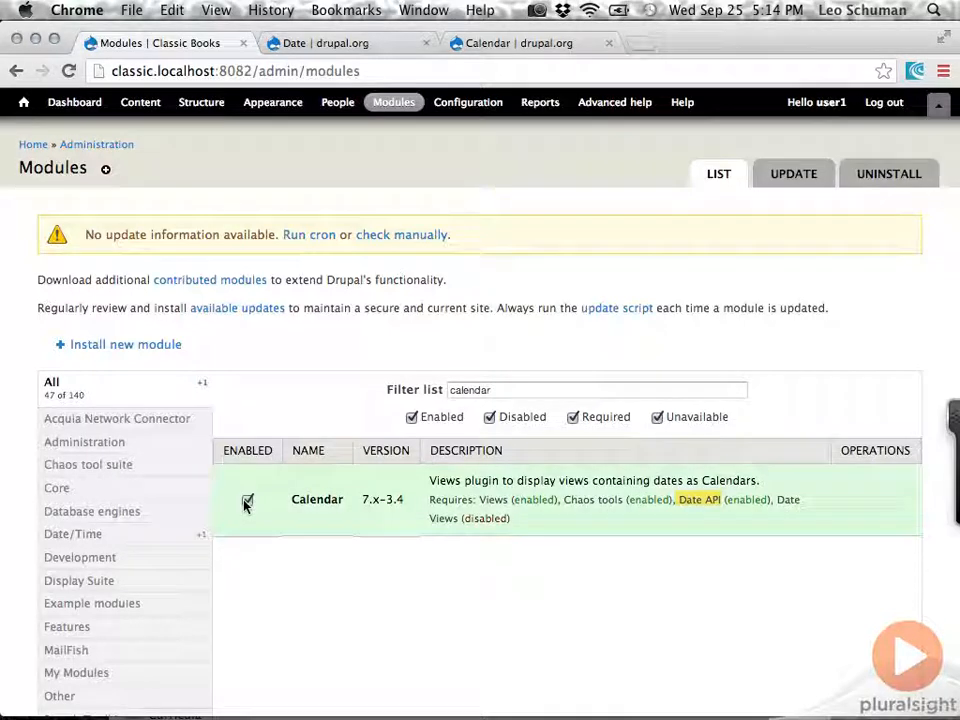
scroll(229, 555, "down", 3)
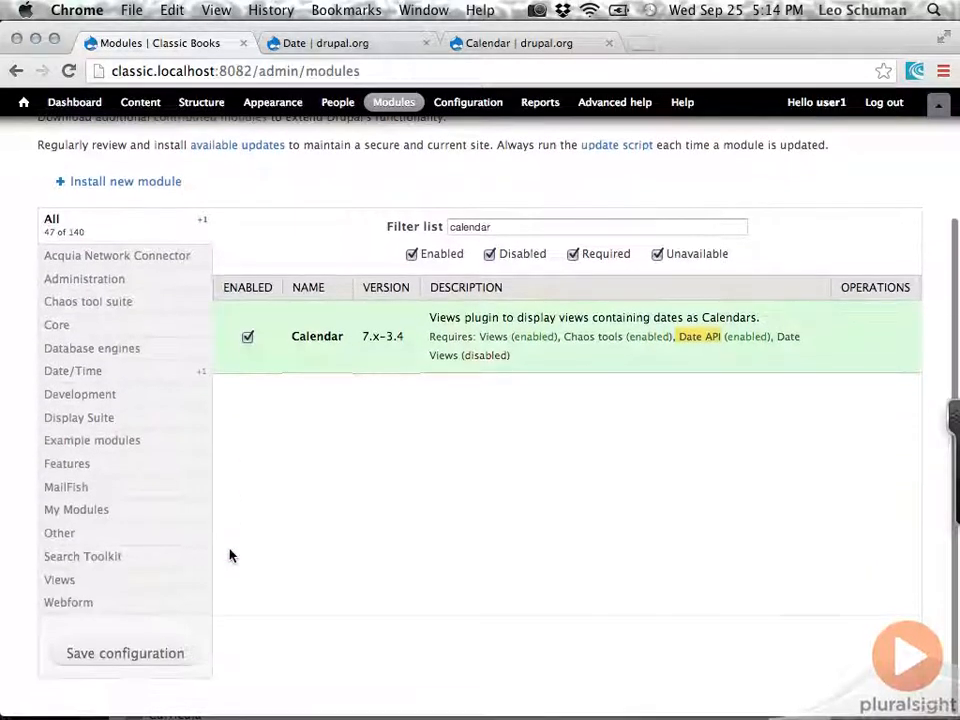
left_click(133, 665)
Filter the module list by "date" and mark the Date All Day module as enabled.
type("date")
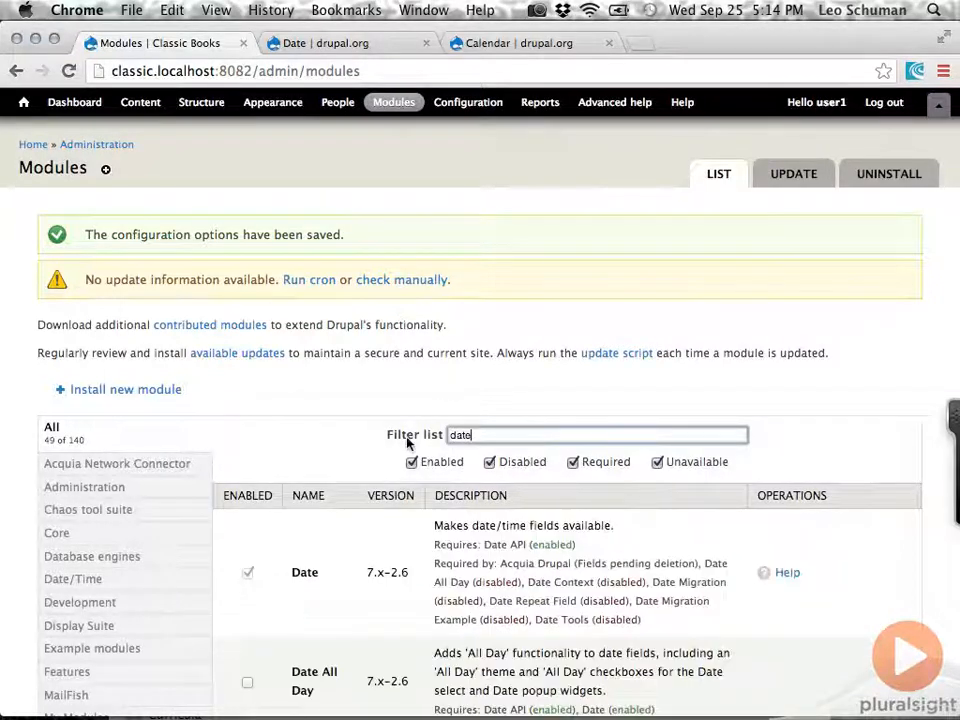
scroll(320, 422, "down", 4)
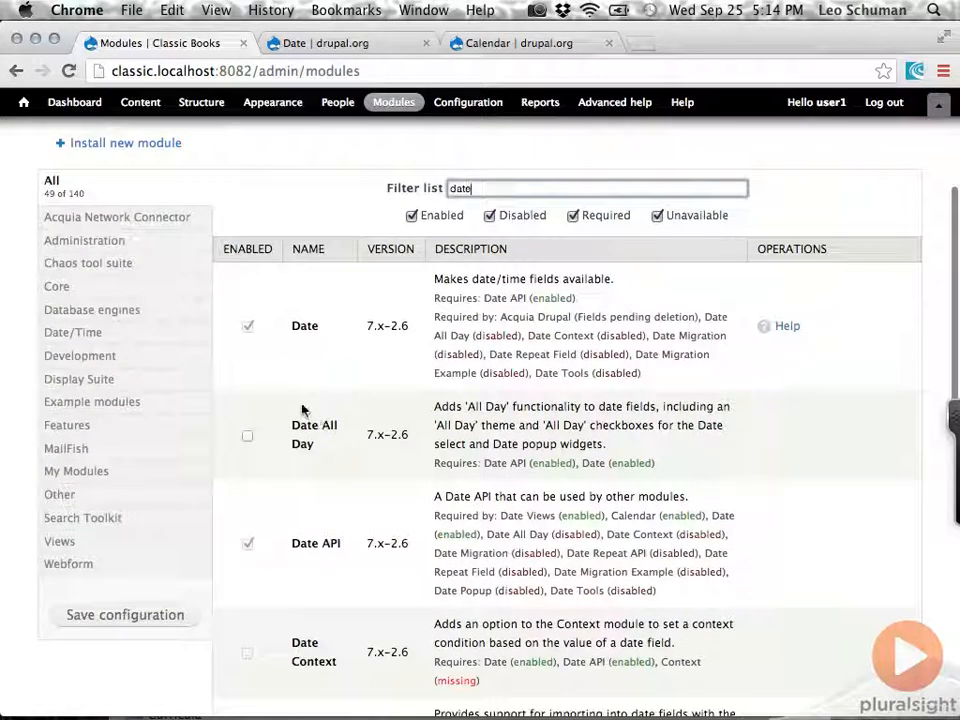
scroll(250, 440, "down", 1)
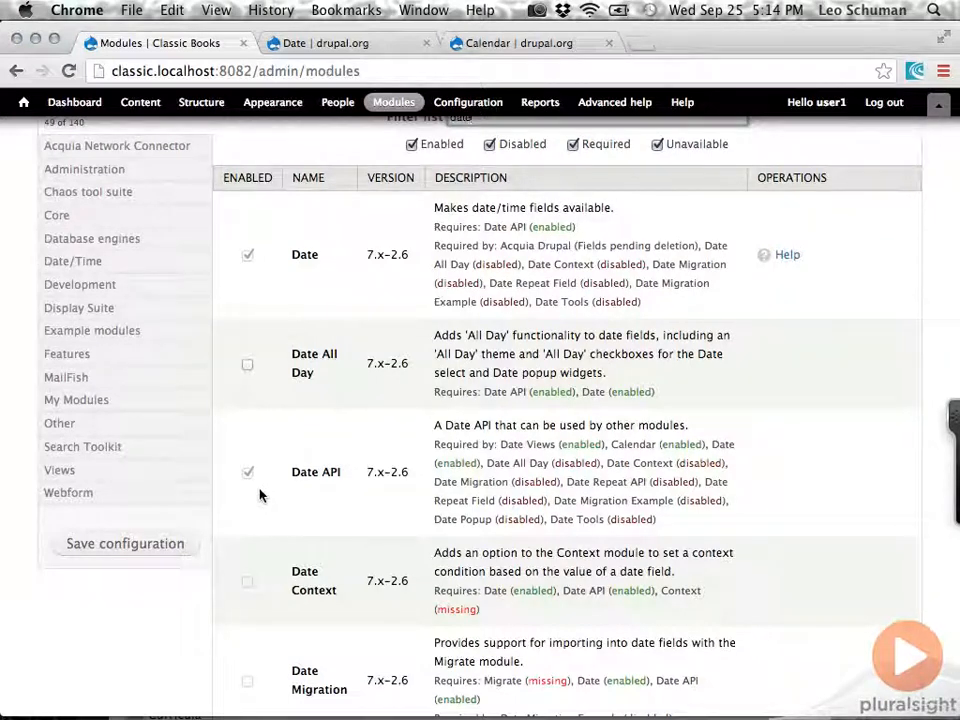
scroll(259, 494, "down", 1)
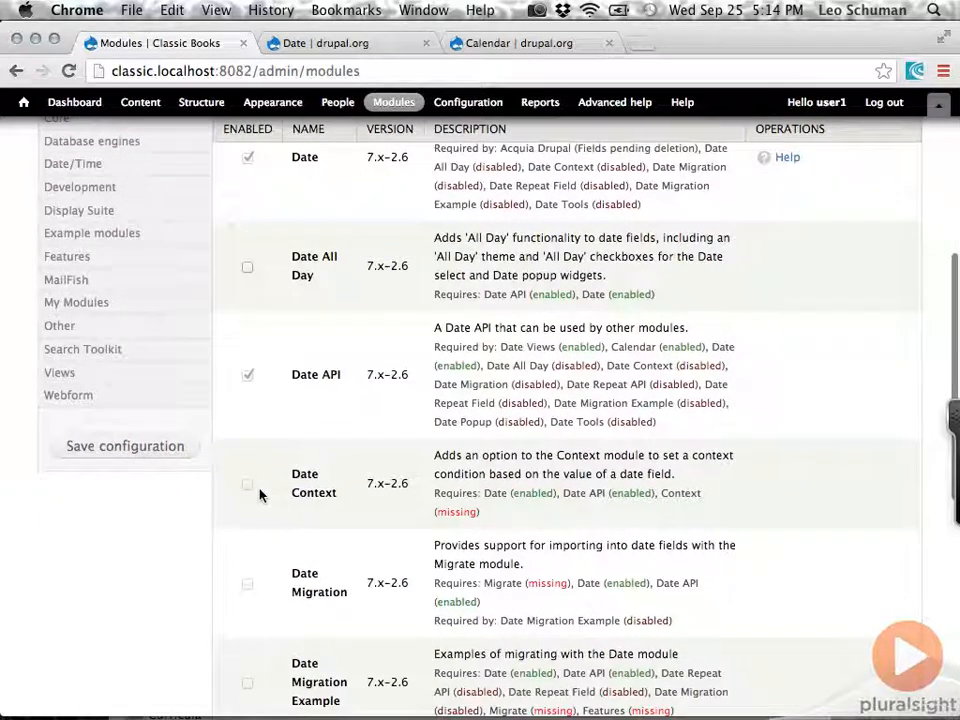
left_click(248, 269)
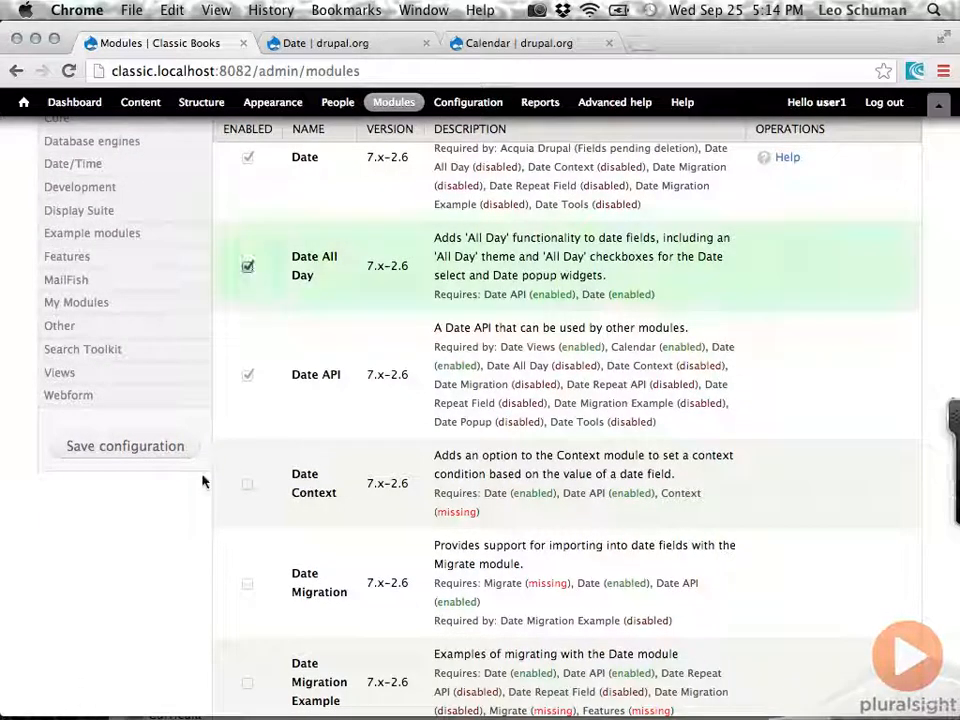
Mark the Date Popup, Date Repeat Field and Date Repeat API modules as enabled.
scroll(204, 501, "down", 2)
scroll(204, 501, "down", 2)
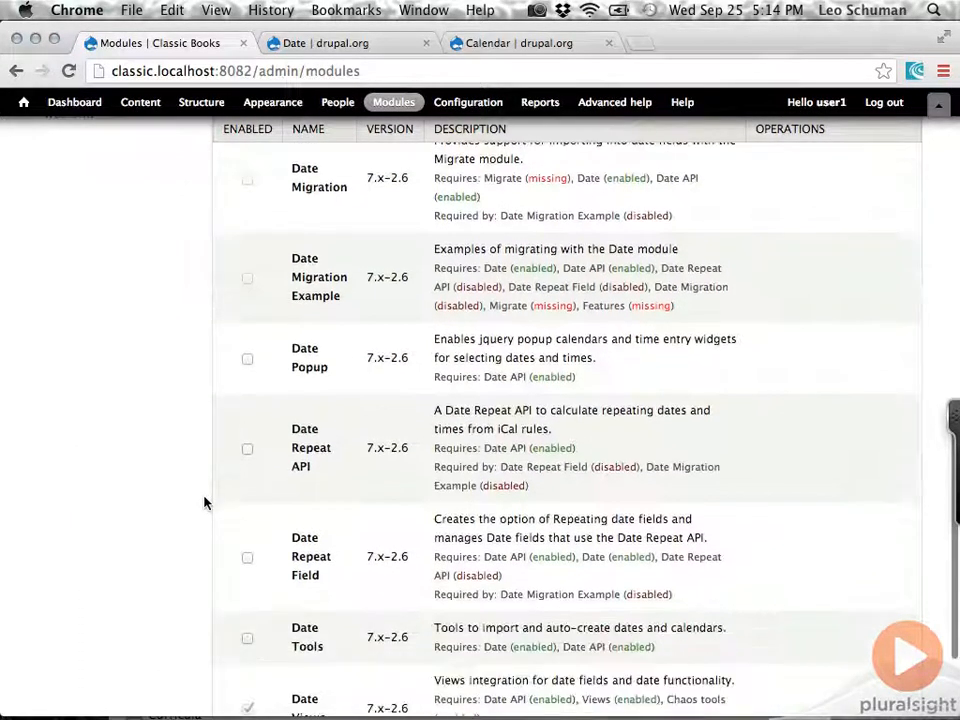
left_click(248, 362)
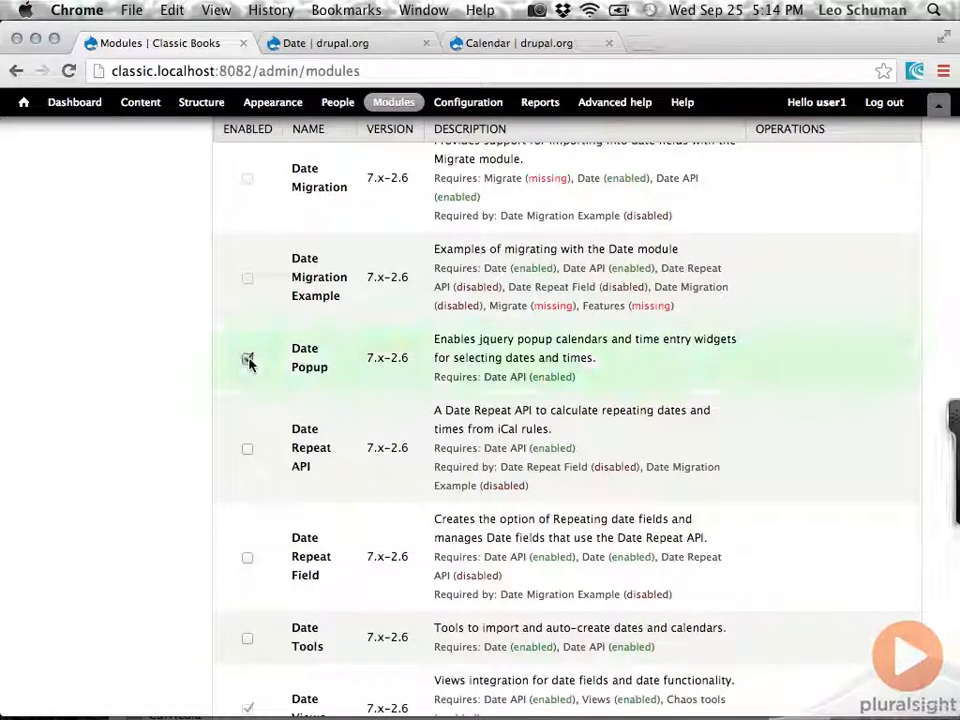
scroll(225, 456, "down", 1)
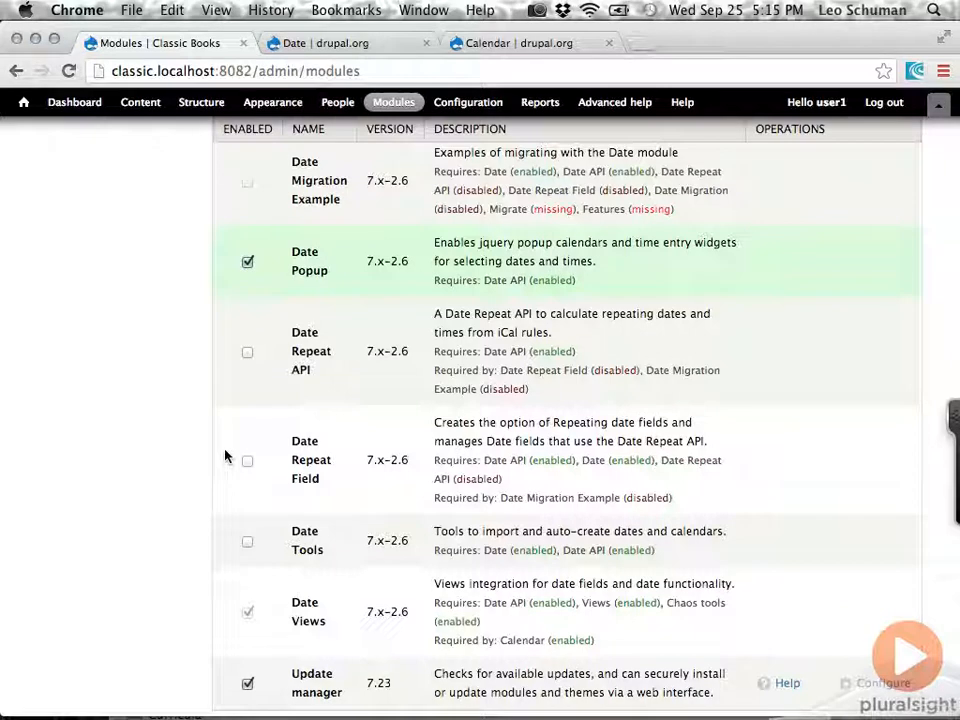
left_click(247, 465)
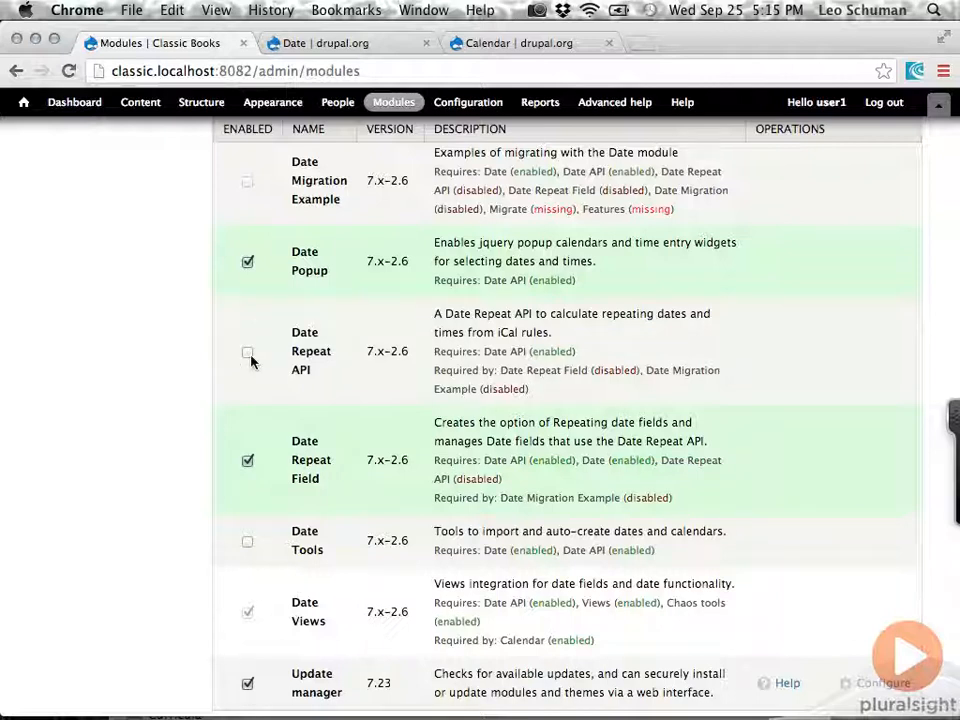
scroll(221, 425, "down", 2)
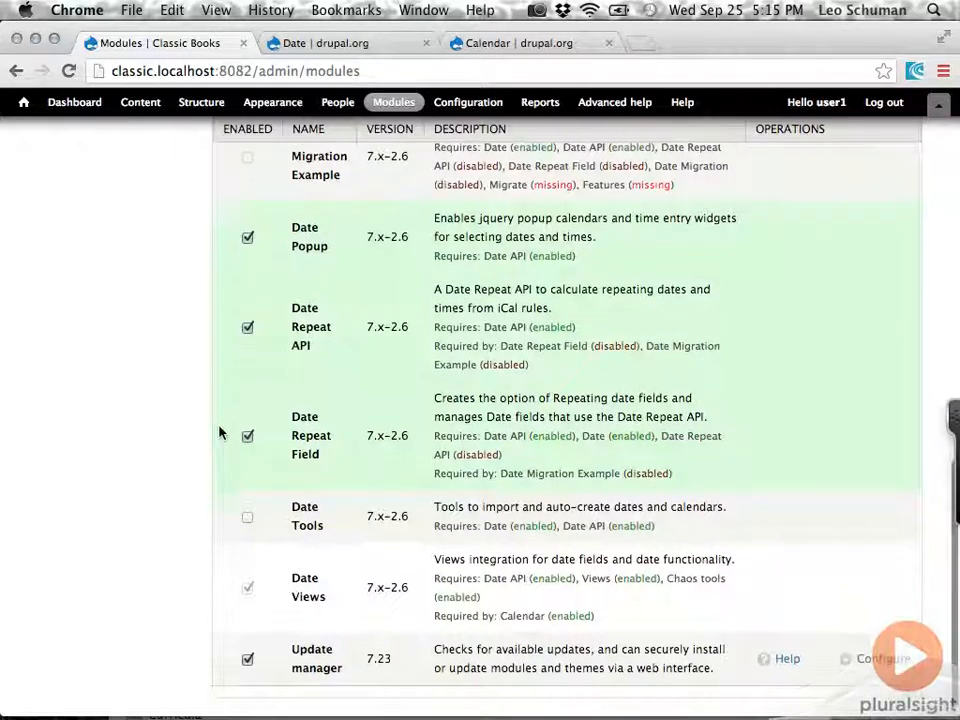
Save the module configuration to enable the marked Date submodules.
scroll(221, 432, "up", 10)
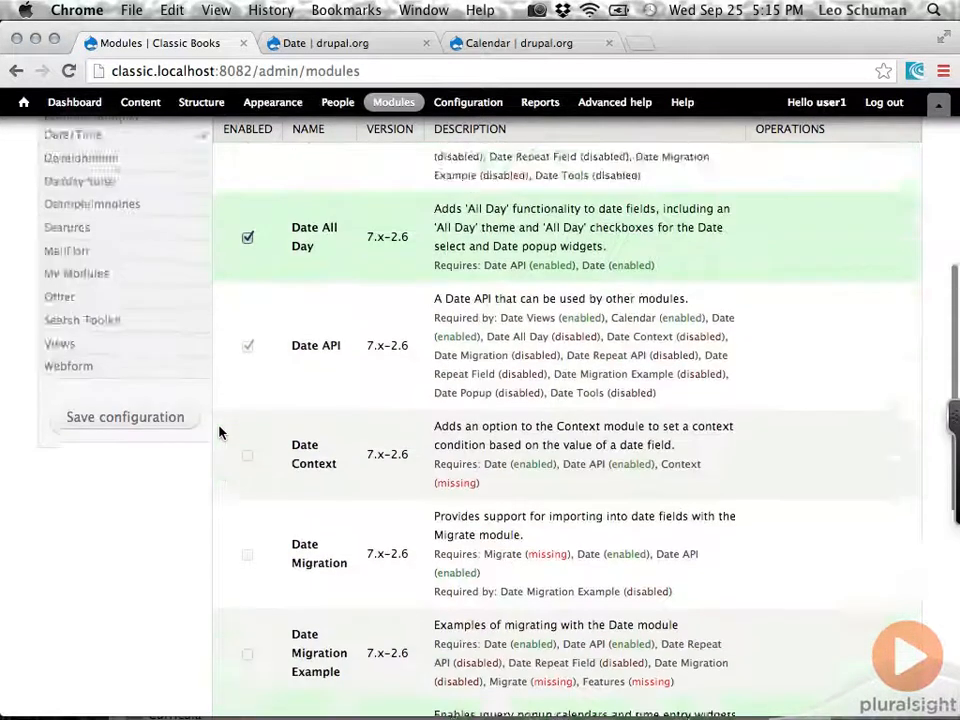
left_click(140, 490)
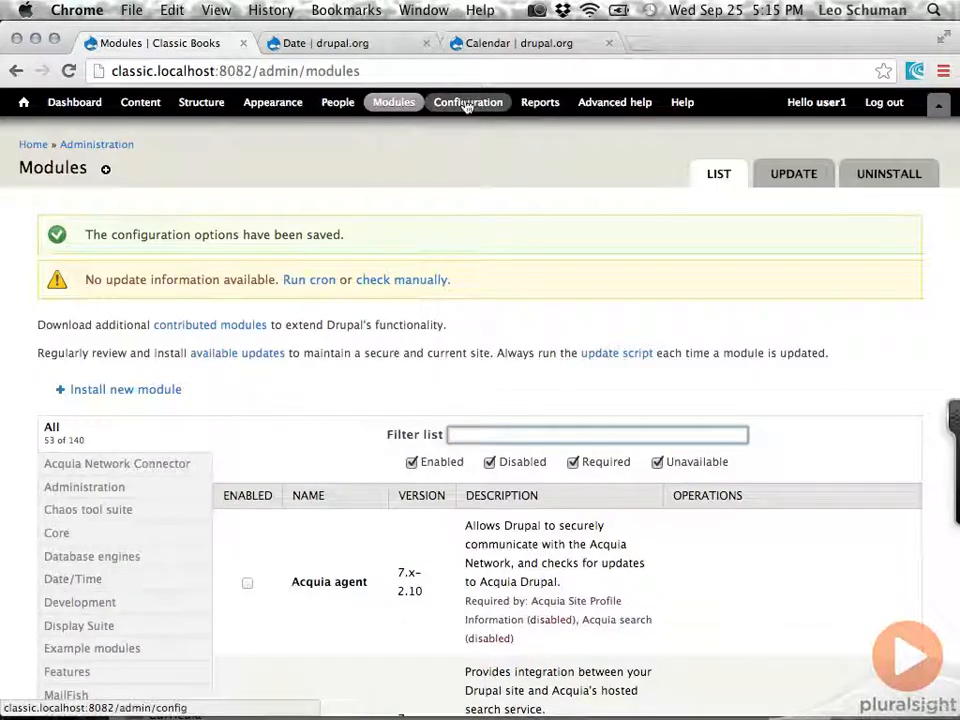
Open the site's regional settings and set the default country to United States.
left_click(466, 104)
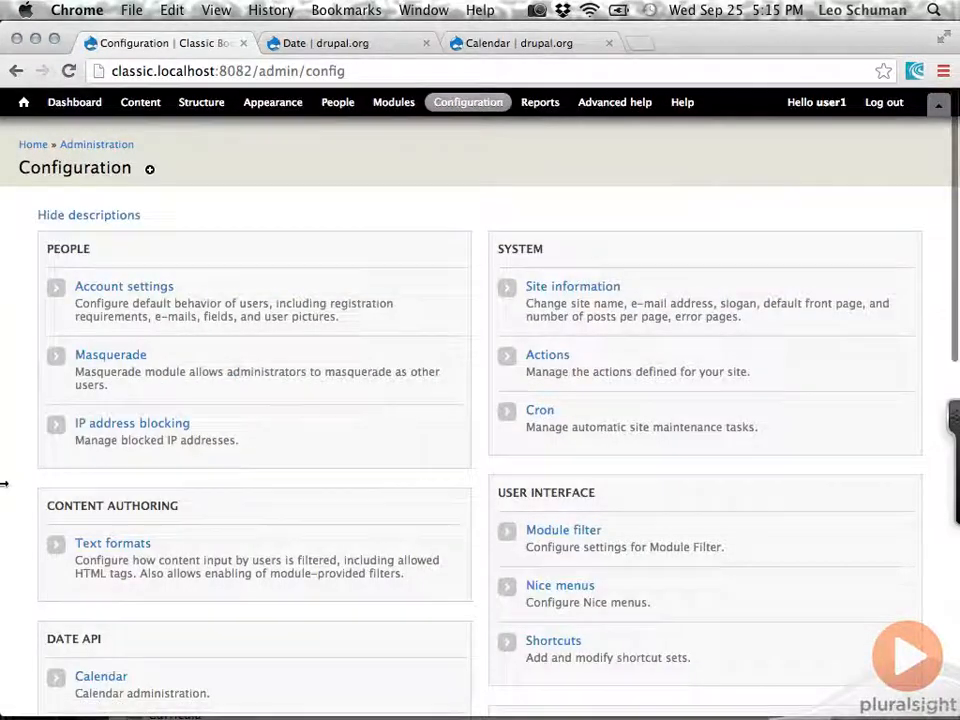
scroll(3, 484, "down", 5)
scroll(3, 484, "down", 10)
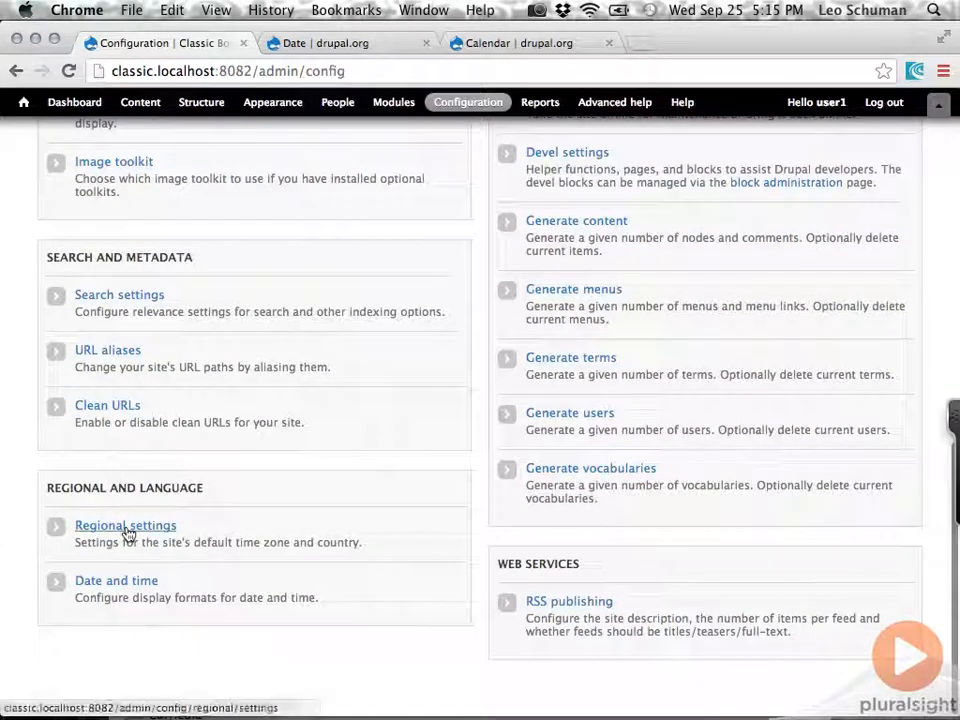
left_click(128, 534)
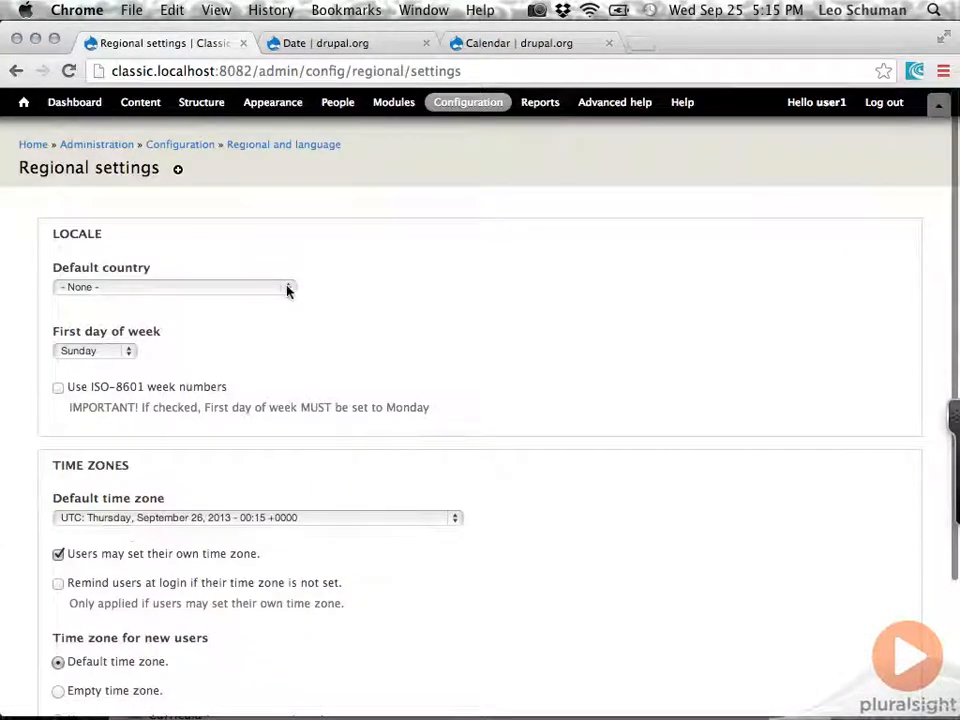
left_click(289, 288)
scroll(285, 396, "down", 15)
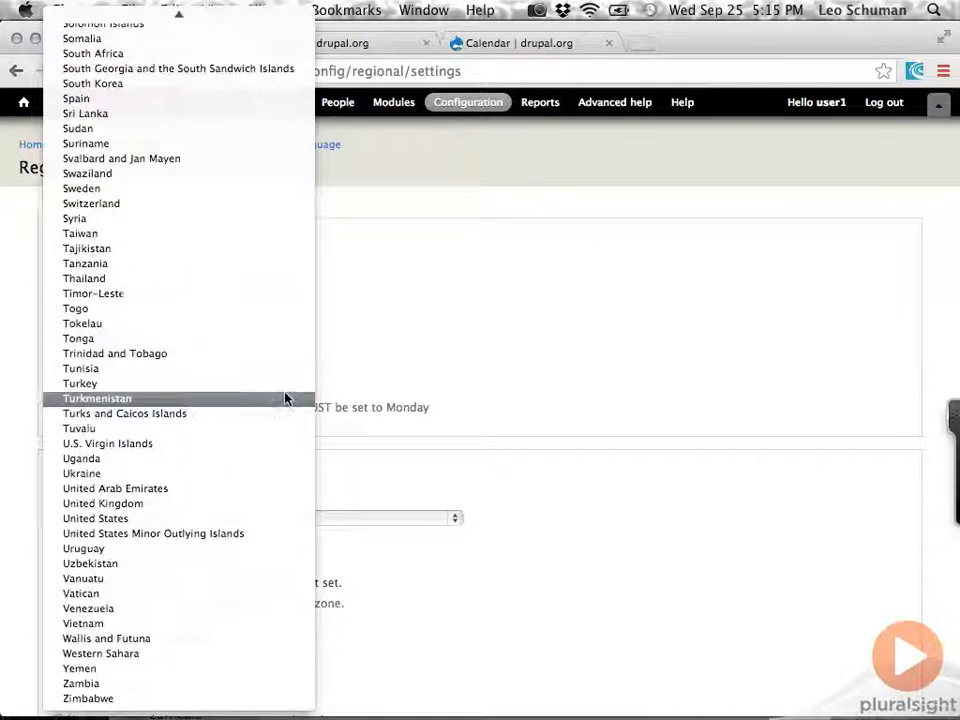
left_click(226, 521)
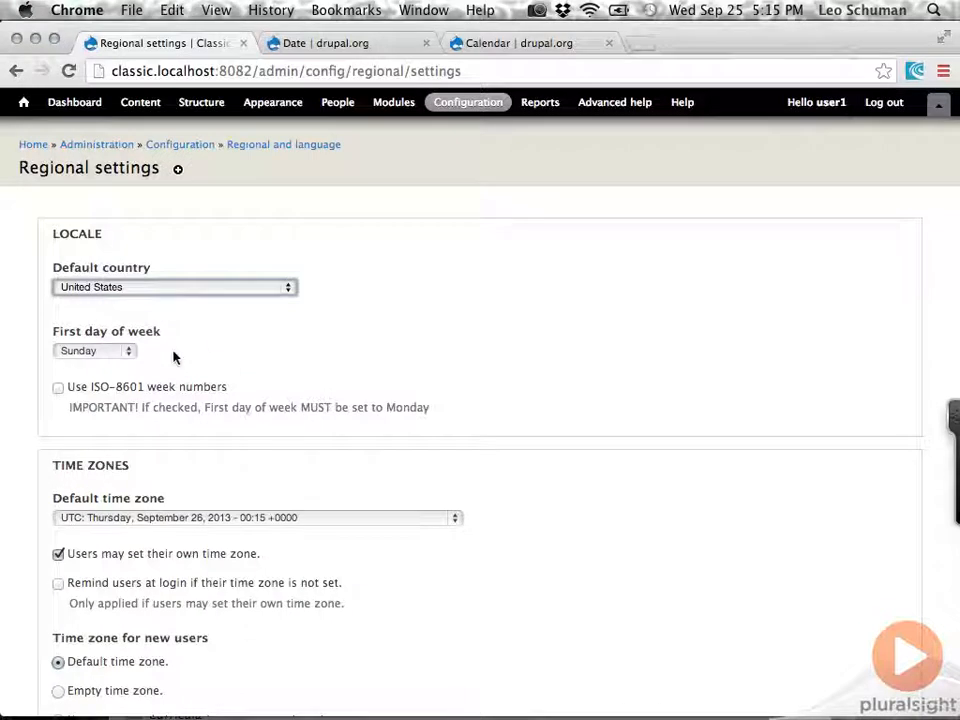
Set the site's default time zone to America/Vancouver.
scroll(47, 510, "down", 5)
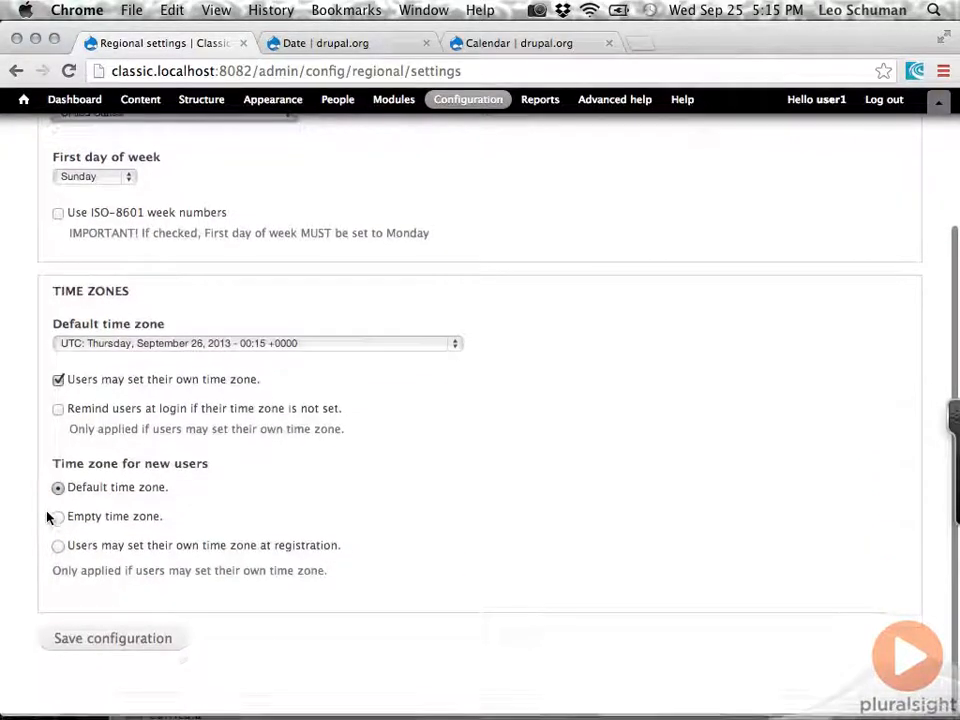
left_click(455, 347)
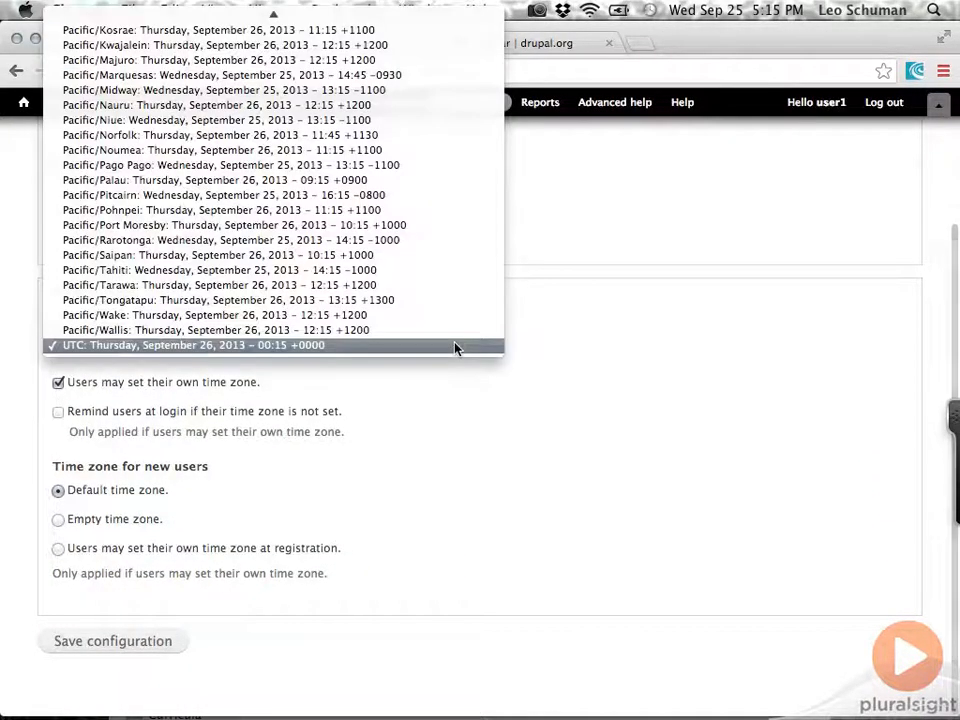
scroll(411, 257, "up", 15)
scroll(410, 257, "up", 20)
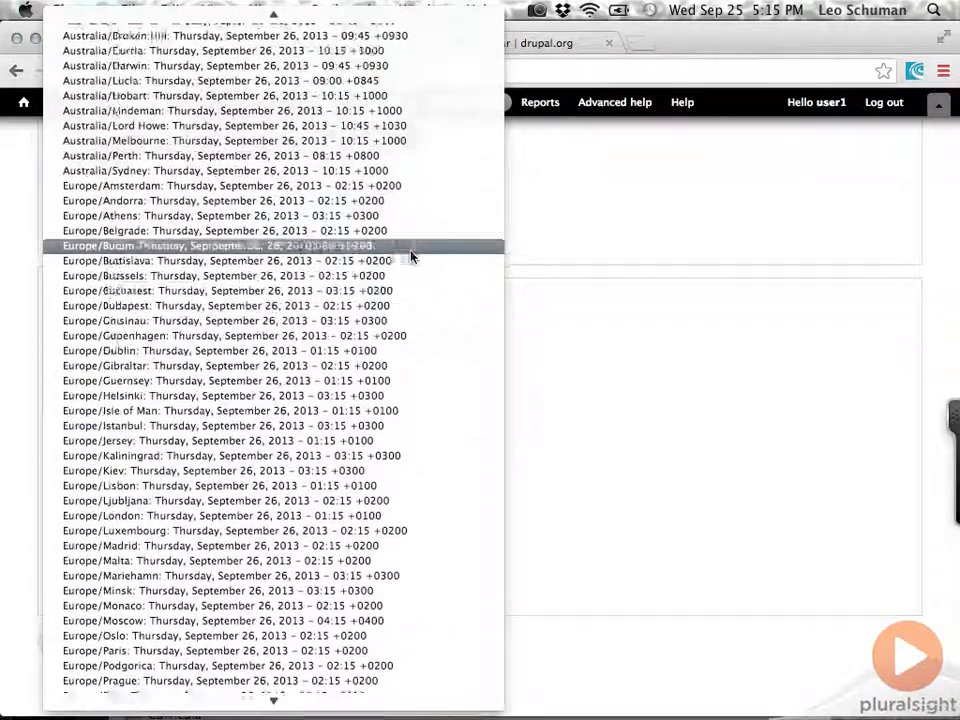
scroll(410, 257, "up", 15)
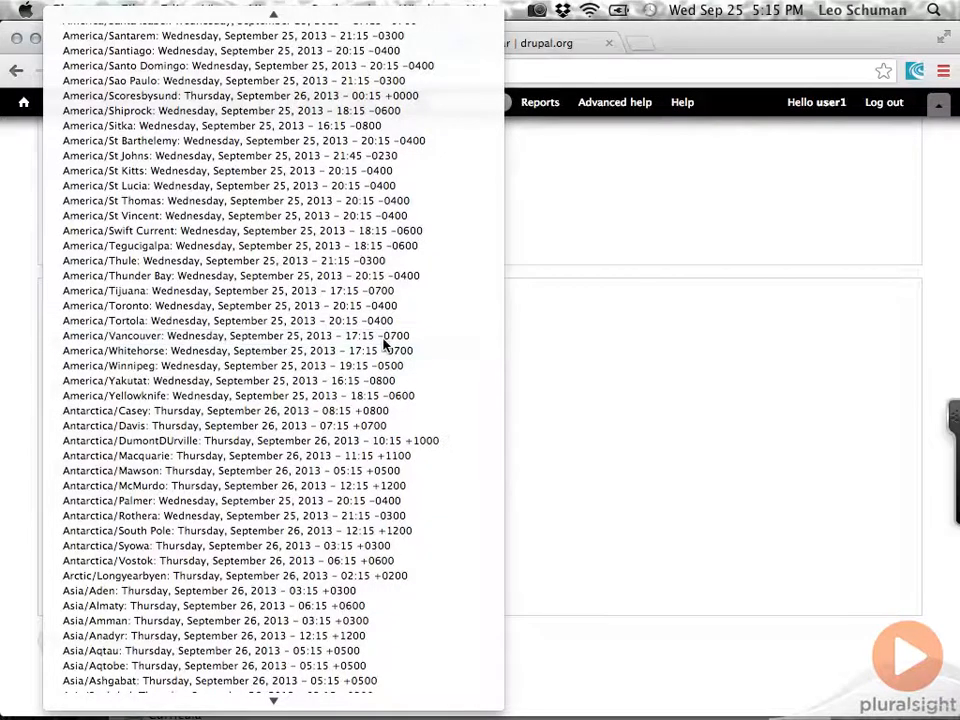
left_click(384, 338)
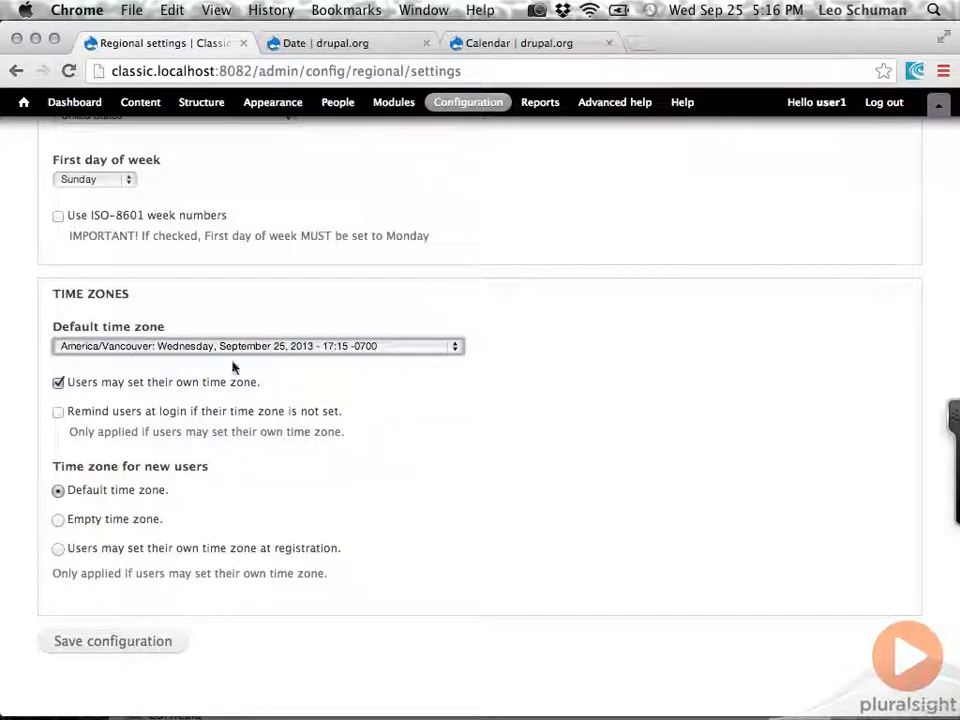
Enable login reminders for unset time zones, let new users set their time zone at registration, and save the regional settings.
left_click(58, 412)
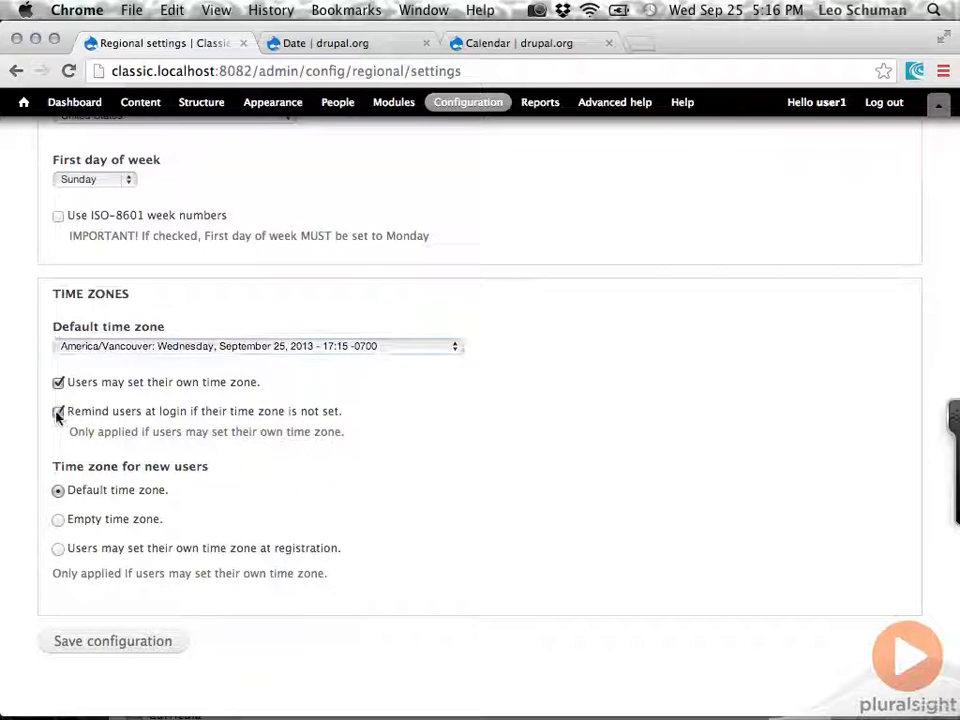
left_click(58, 549)
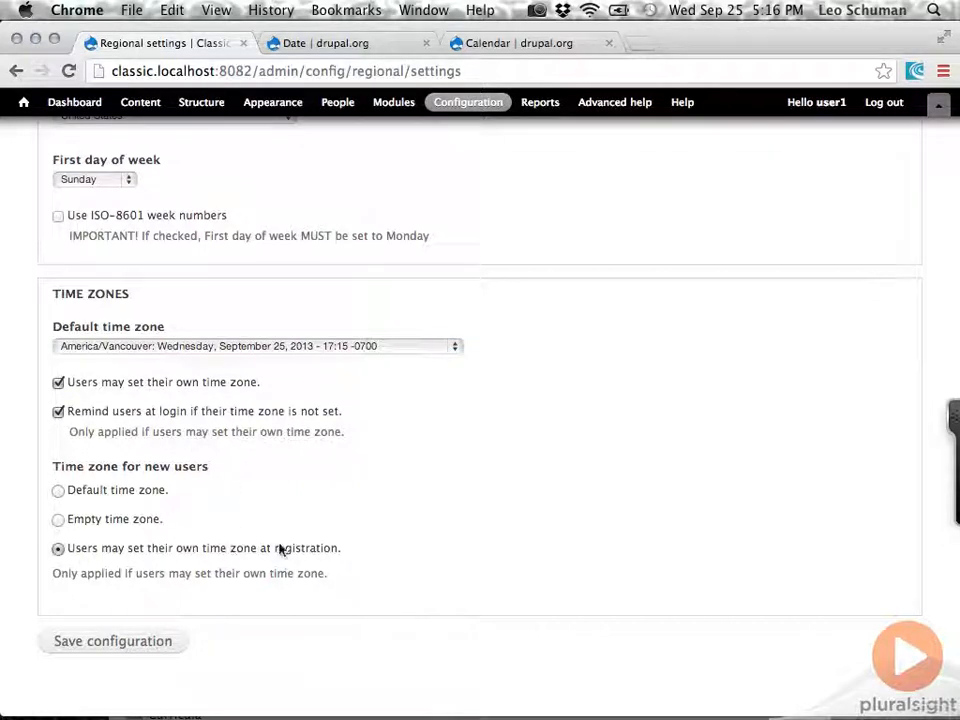
left_click(148, 642)
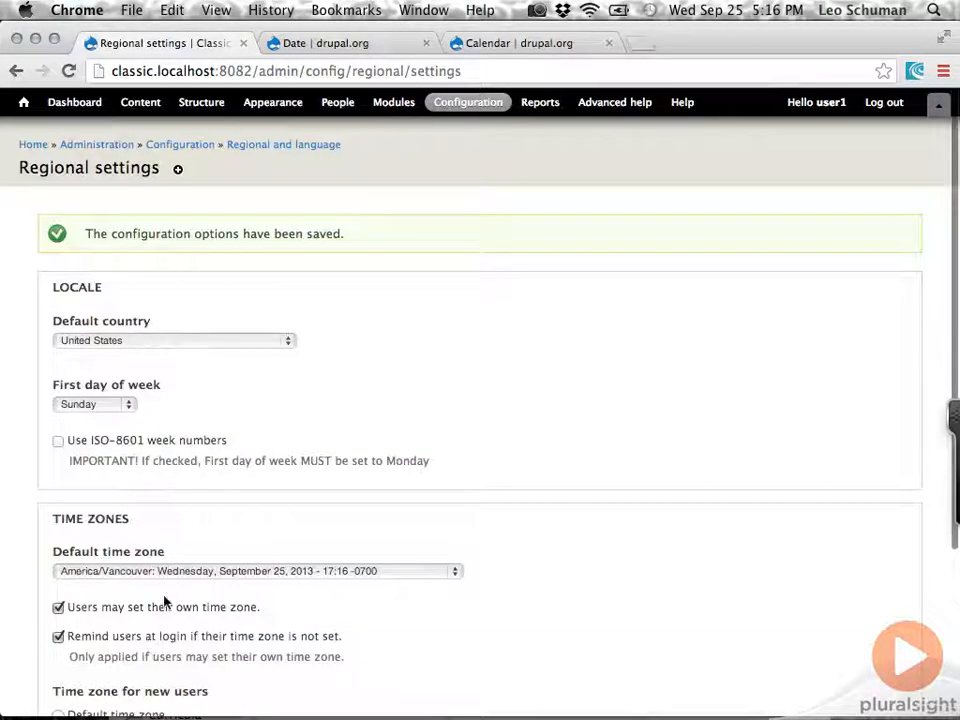
Open the regional date and time settings and set the Long date type to the "Thursday, 26 September, 2013 - 00:16" format.
left_click(290, 150)
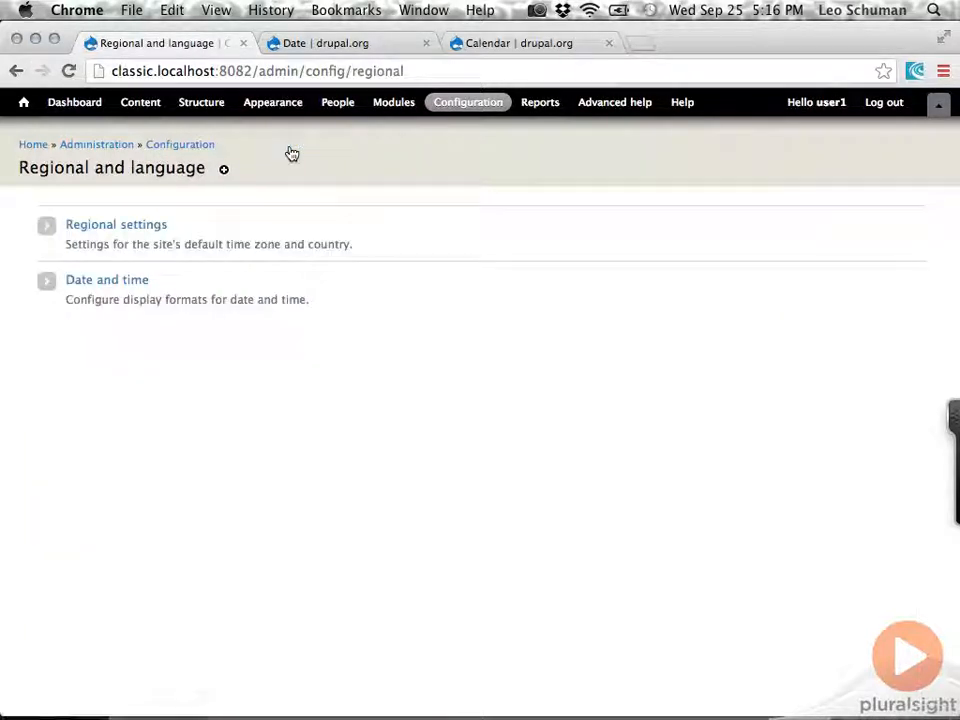
left_click(120, 287)
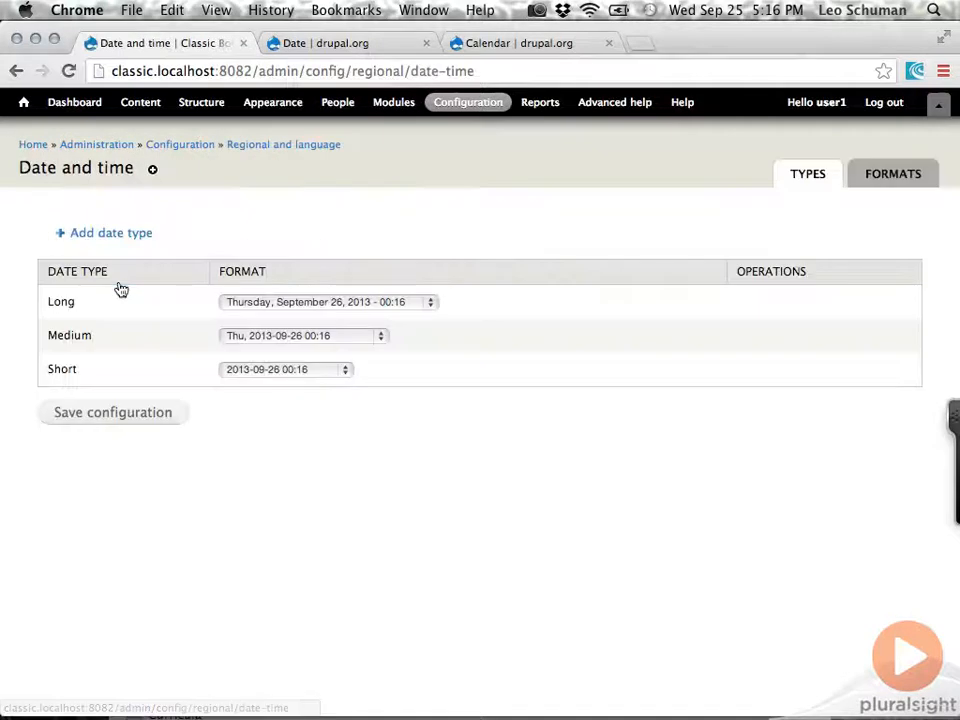
left_click(431, 305)
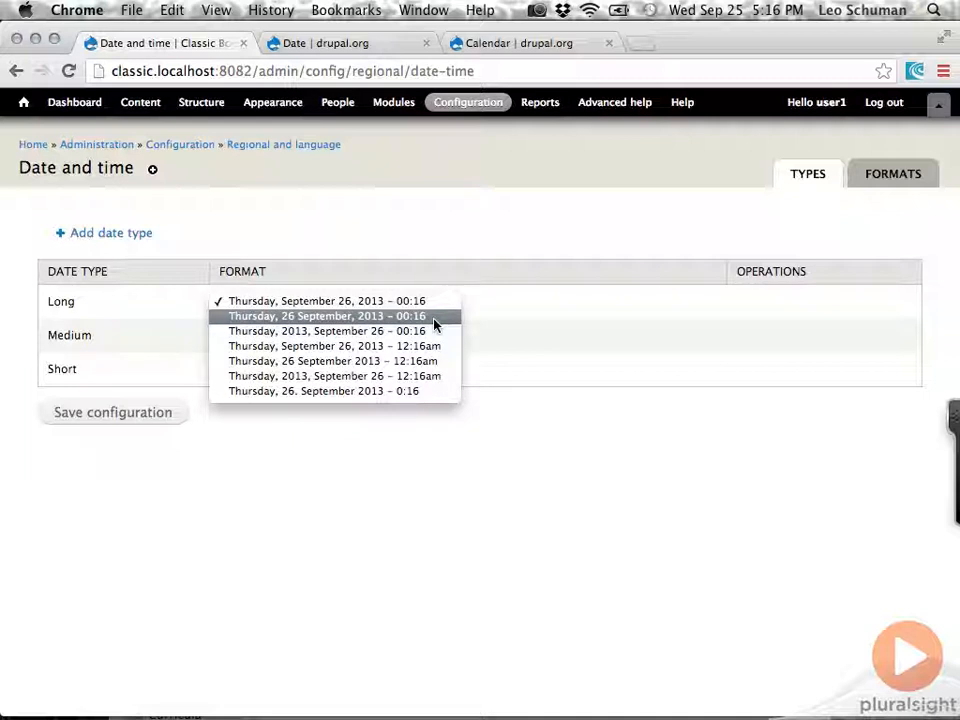
left_click(289, 317)
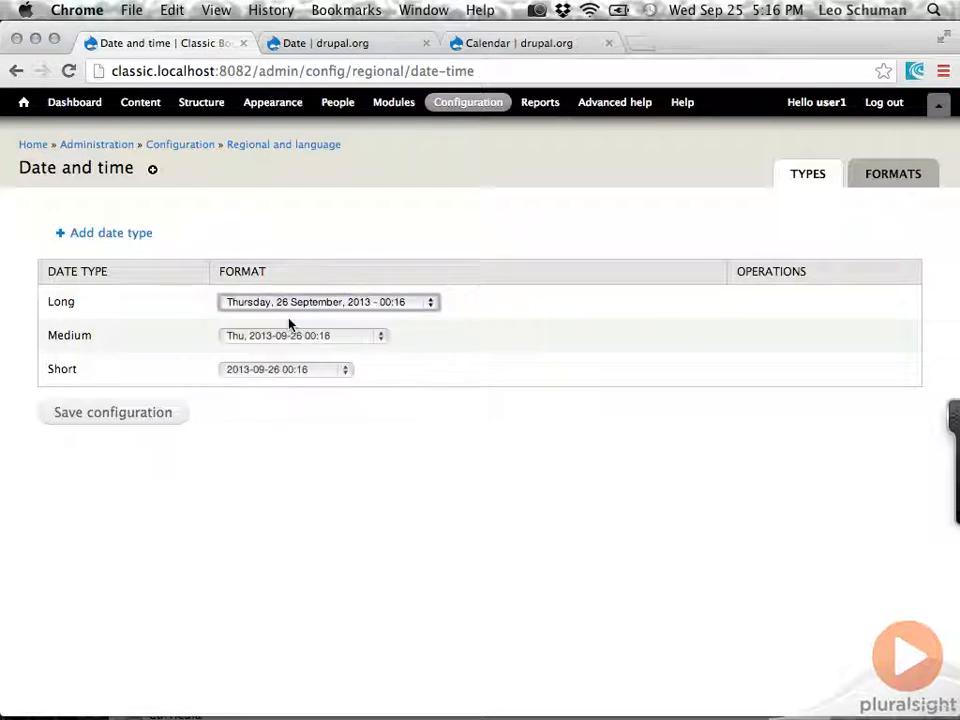
Set the Medium date type to "Thu, 26/09/2013 - 00:16" and Short to "26/09/2013 - 00:16", and save the configuration.
left_click(364, 336)
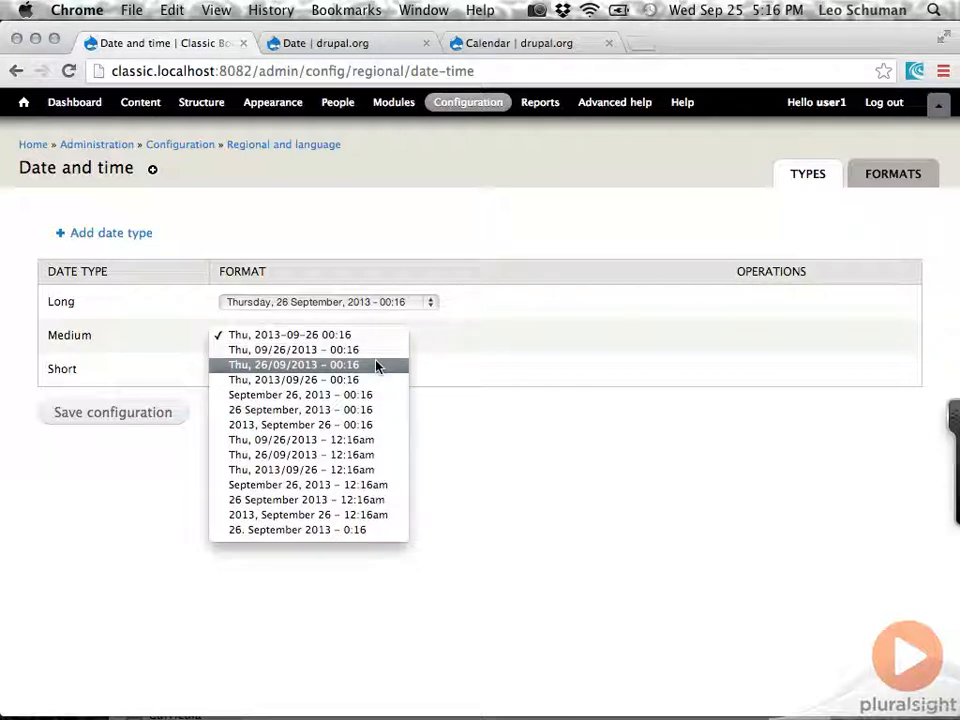
left_click(376, 365)
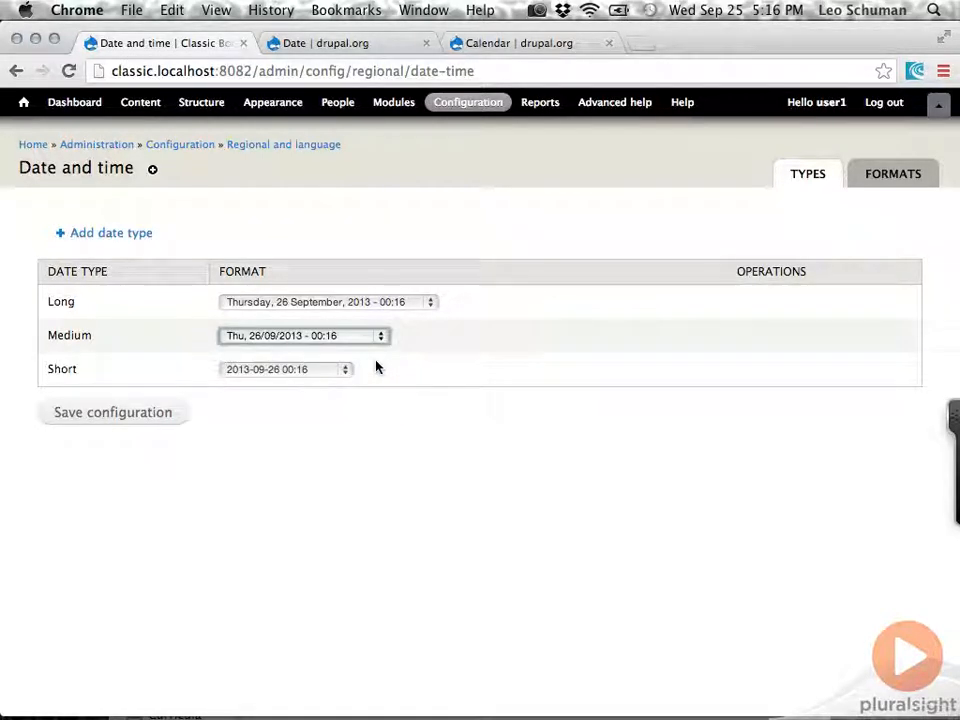
left_click(343, 370)
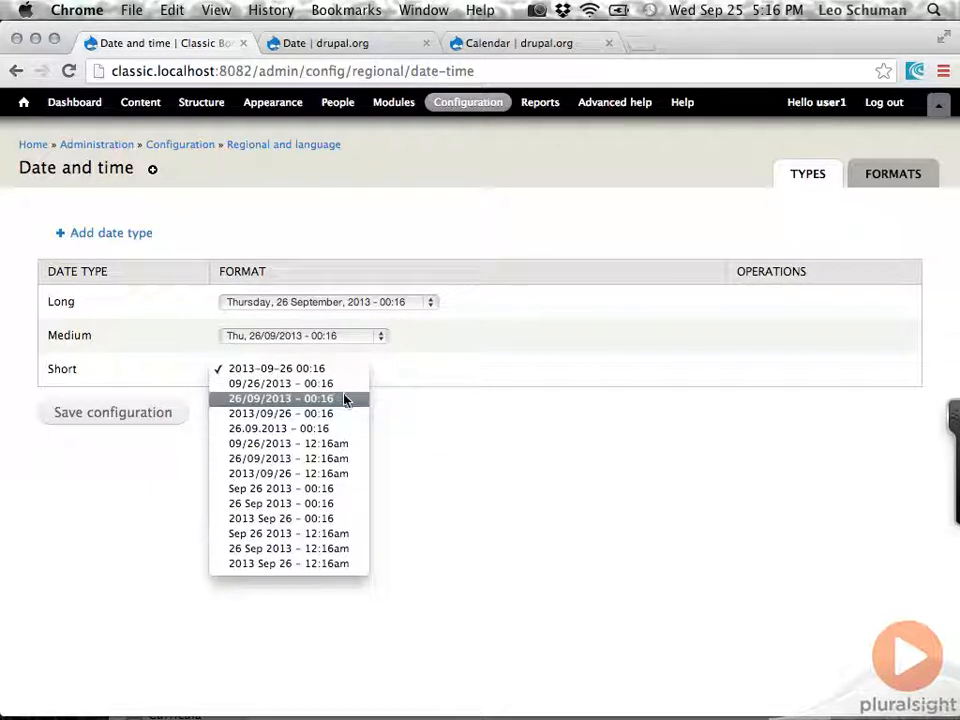
left_click(343, 399)
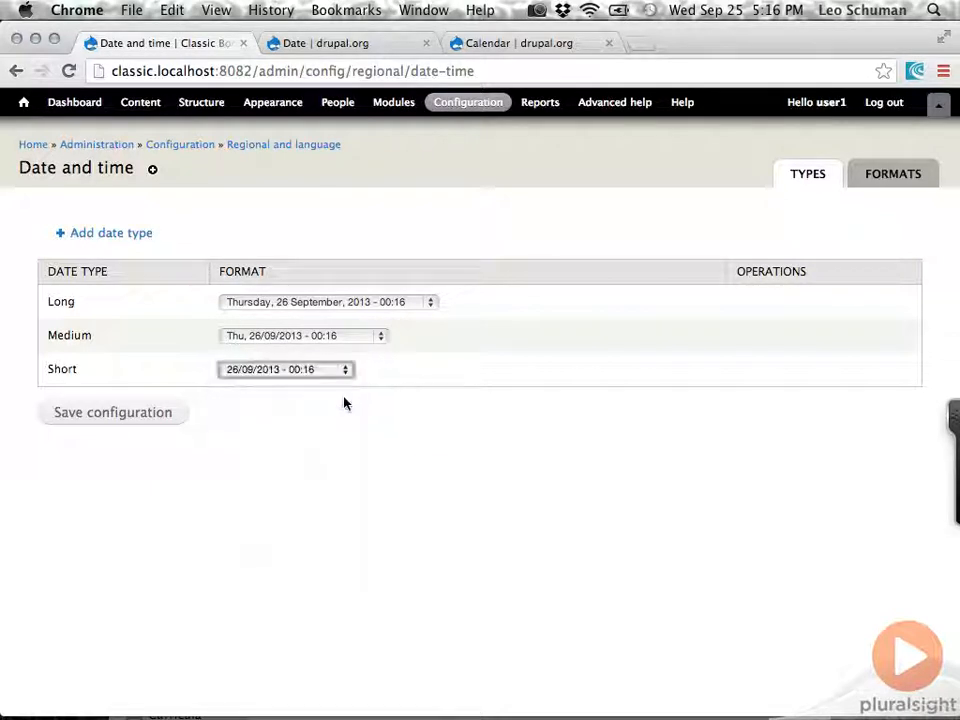
left_click(167, 423)
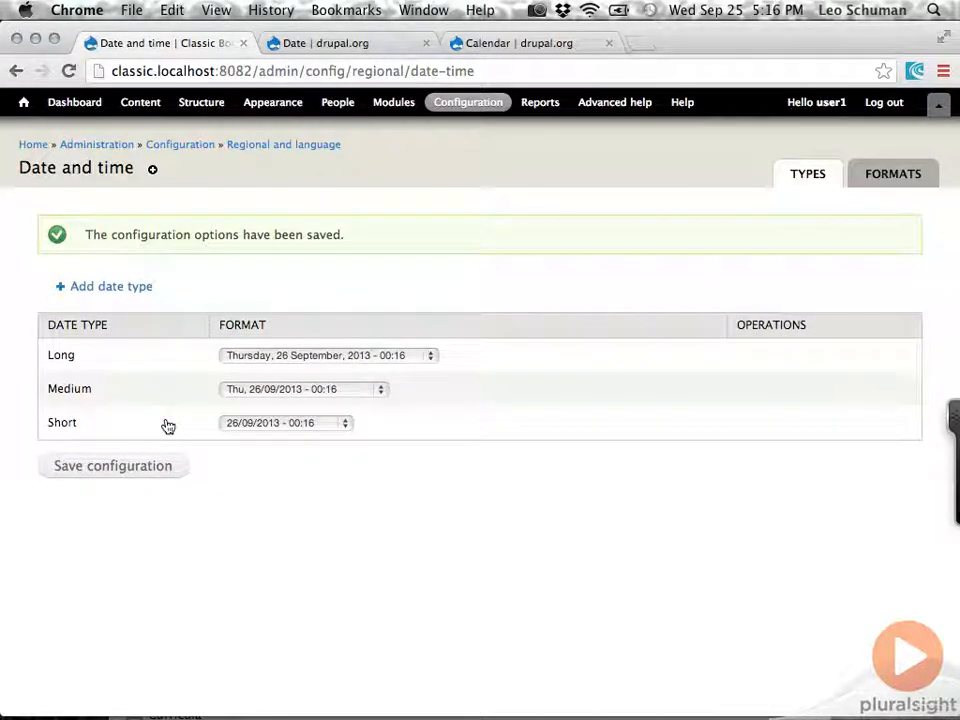
Open the form for adding a custom date format and examine the format characters in its linked PHP manual page.
left_click(883, 176)
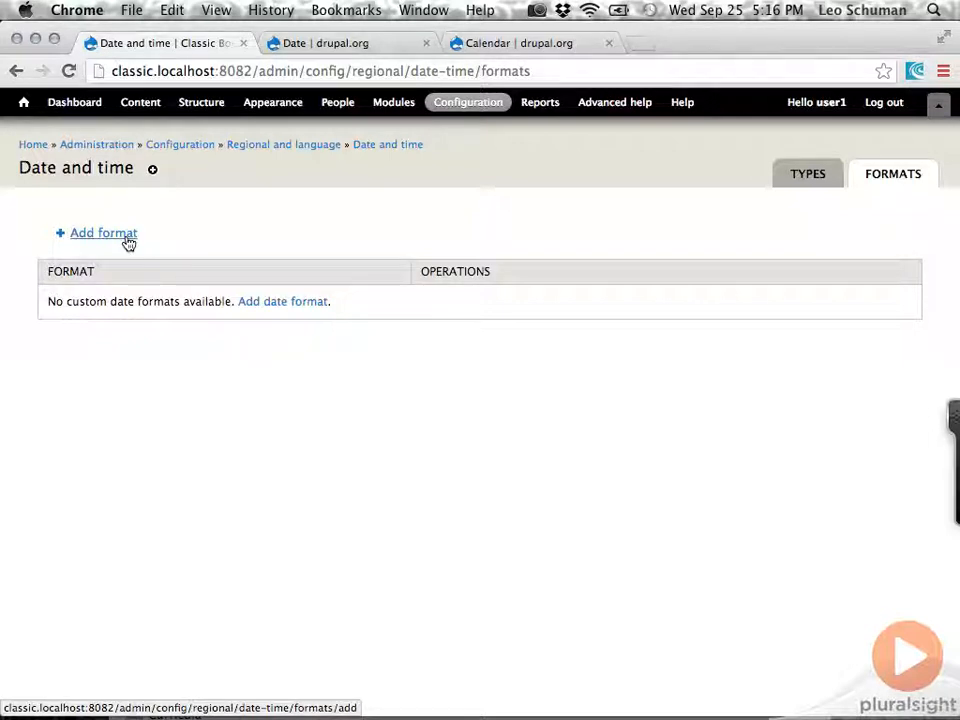
left_click(276, 302)
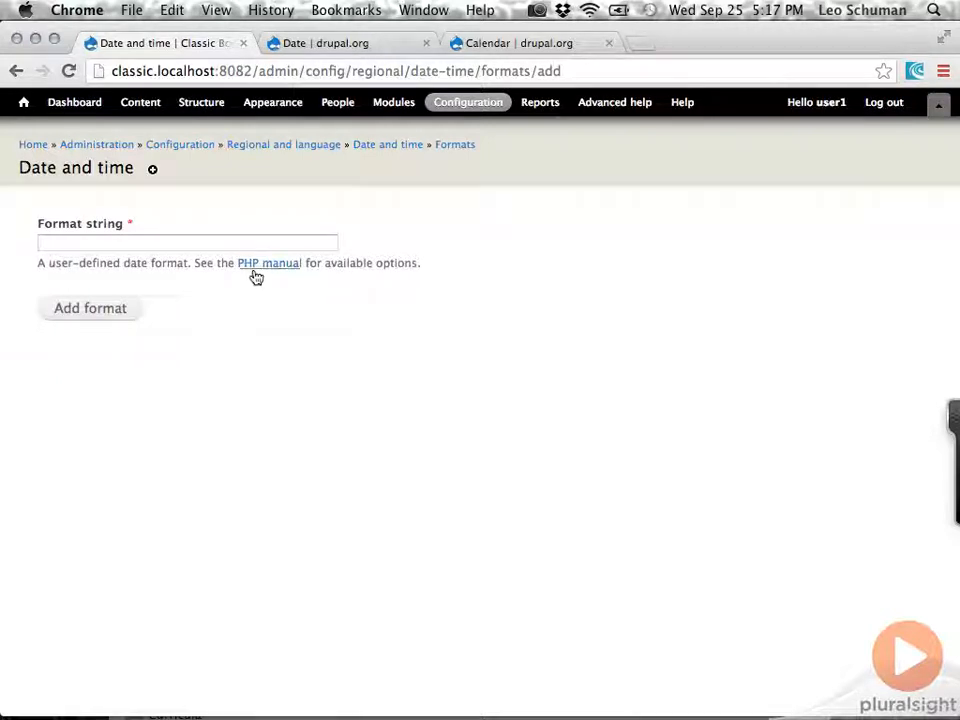
left_click(281, 273)
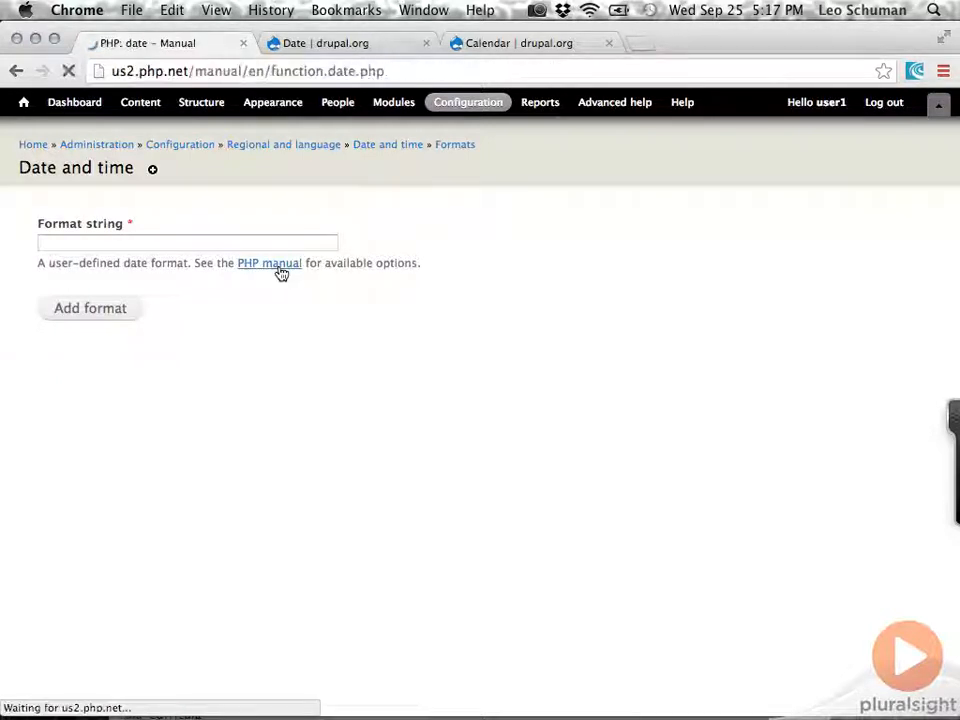
scroll(215, 418, "down", 10)
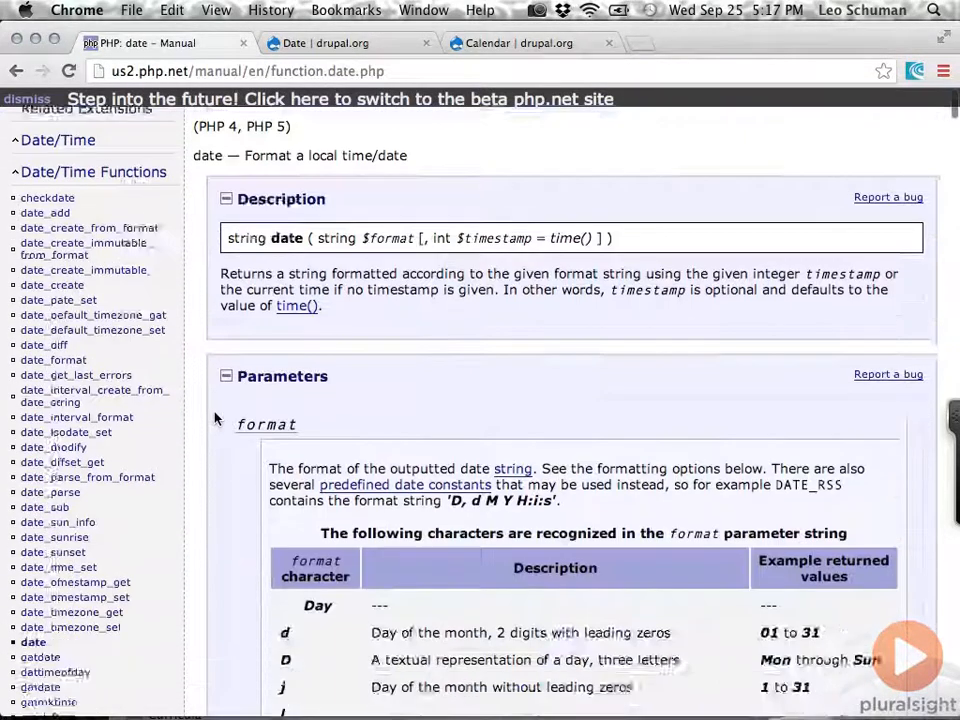
scroll(215, 418, "down", 1)
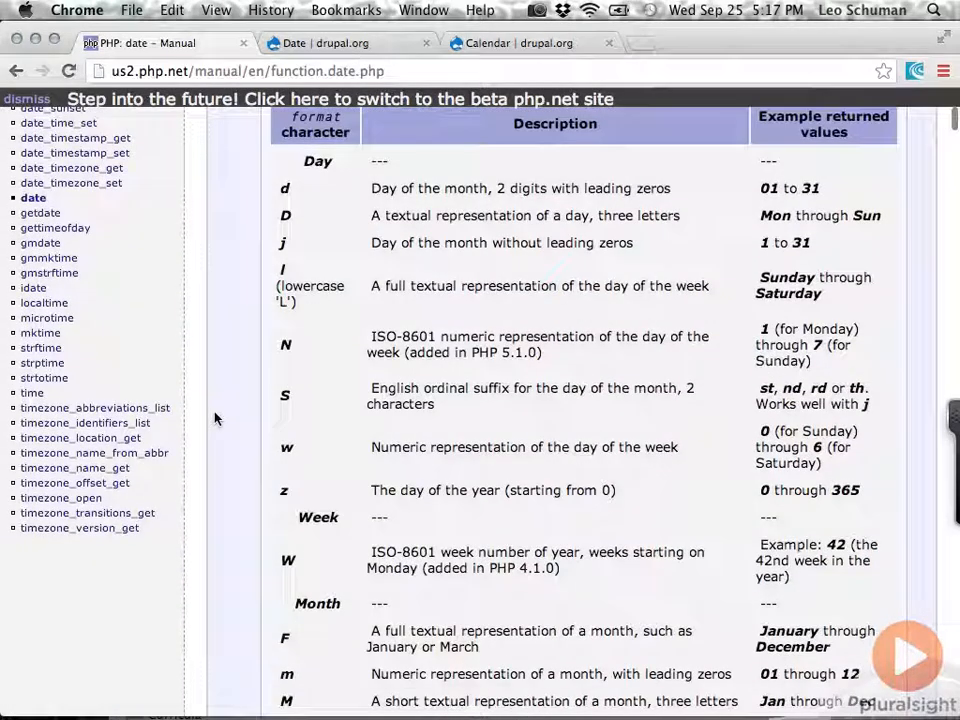
scroll(215, 418, "down", 4)
scroll(215, 418, "up", 3)
scroll(215, 418, "up", 4)
scroll(215, 418, "up", 1)
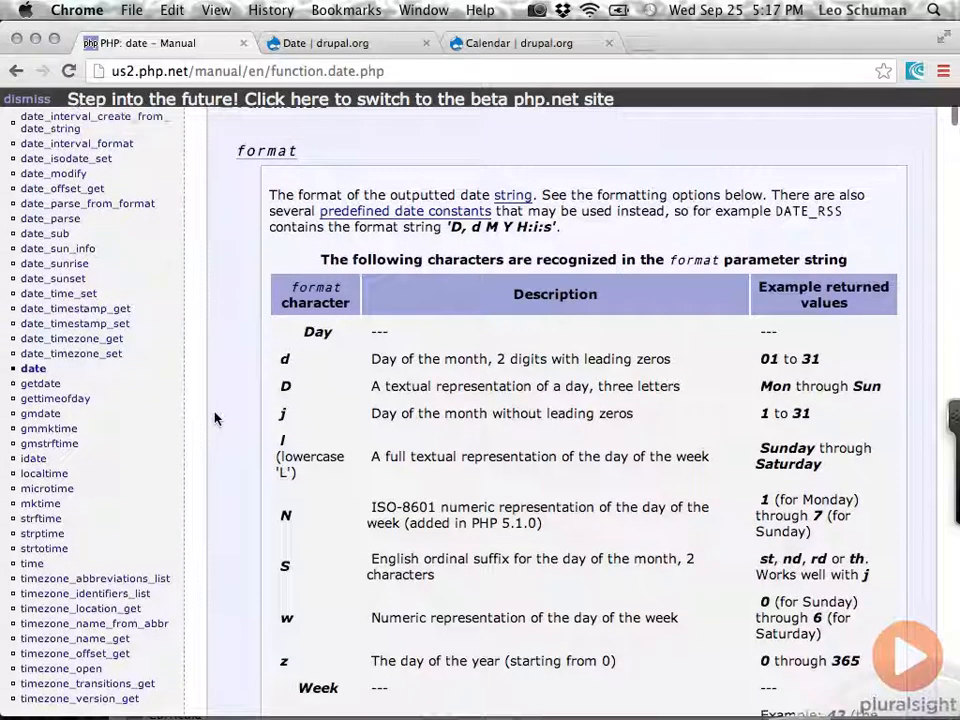